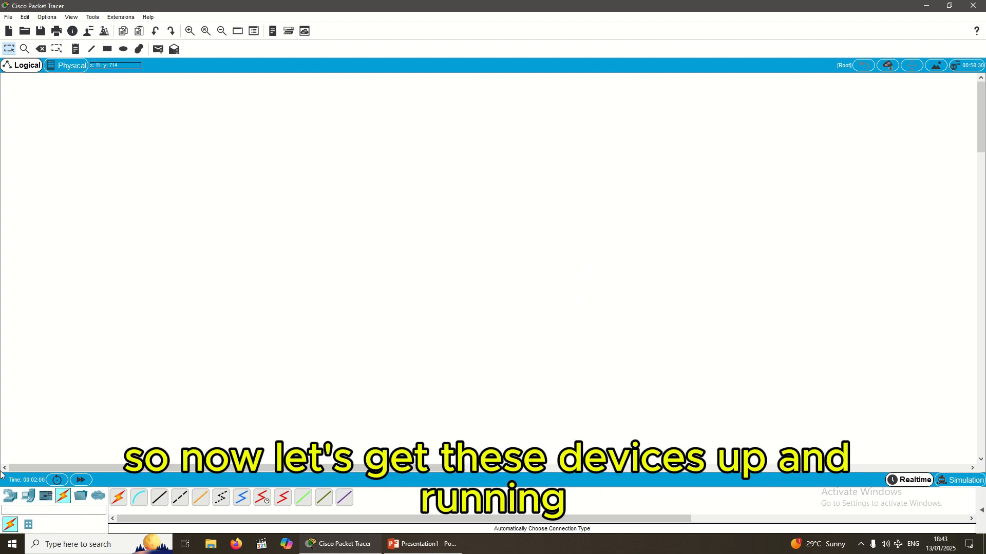
Place a 5506-X firewall near the top of the workspace and a 2960-24TT switch below it.
click(9, 501)
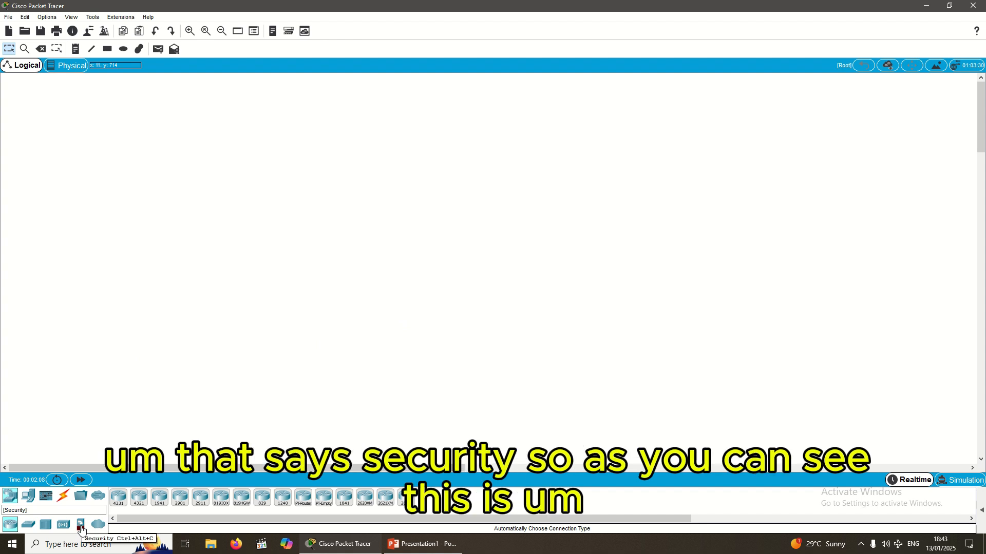
click(81, 526)
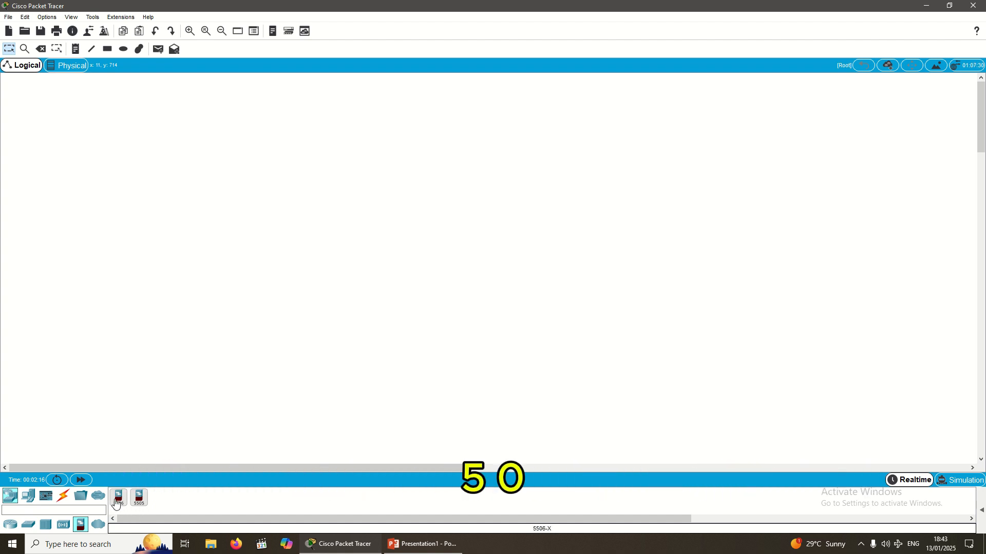
drag(124, 508, 377, 126)
drag(470, 124, 467, 126)
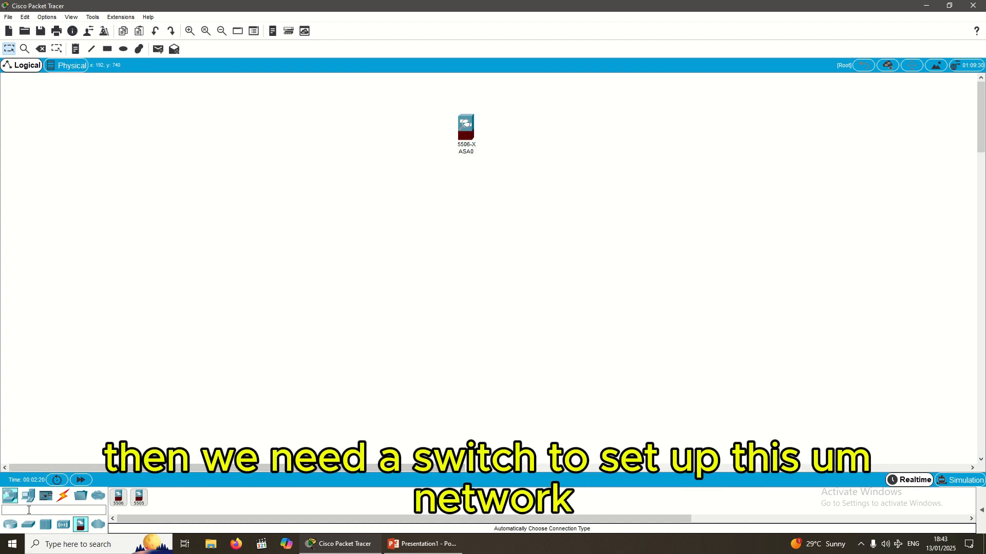
drag(27, 524, 454, 264)
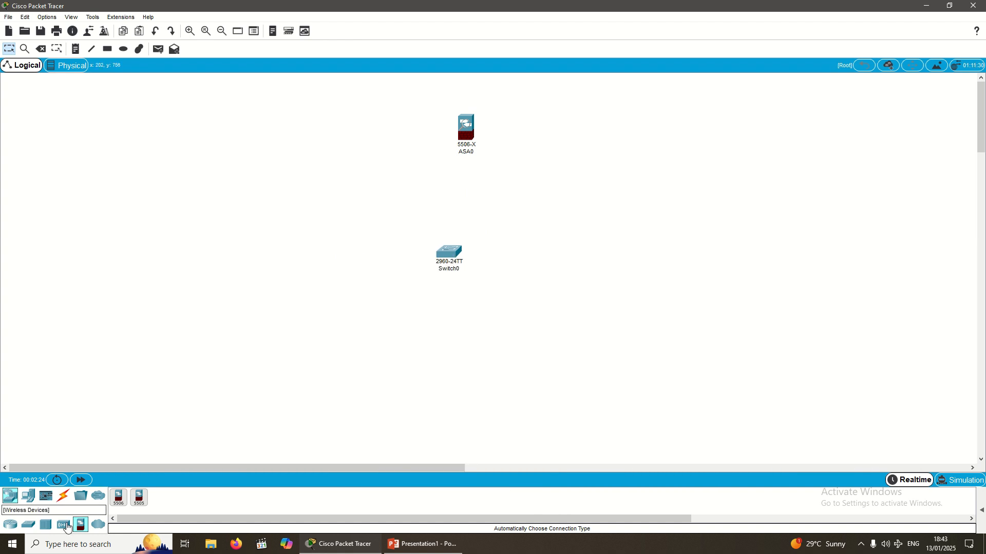
Add one PC and three laptops around the switch.
click(24, 497)
drag(119, 497, 222, 368)
drag(141, 508, 532, 348)
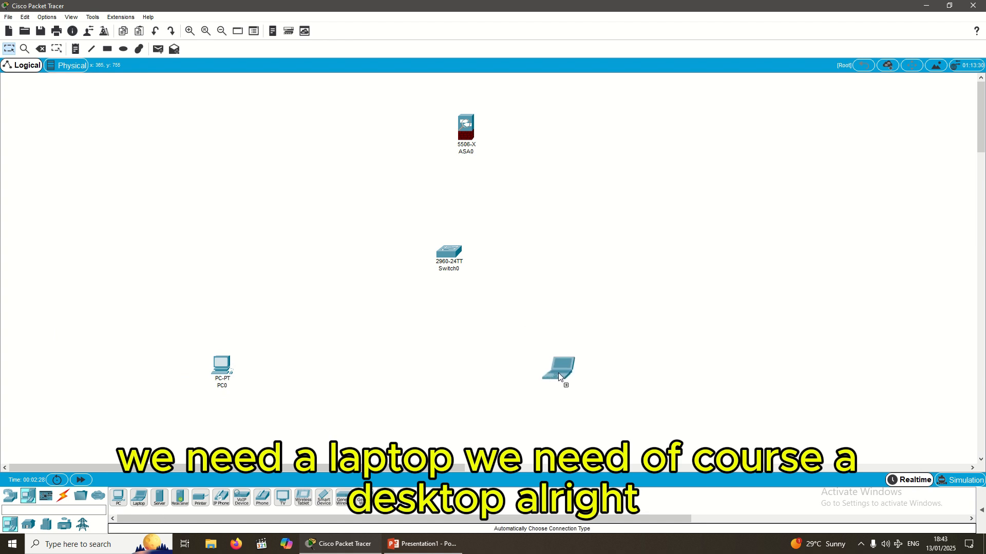
drag(218, 370, 349, 355)
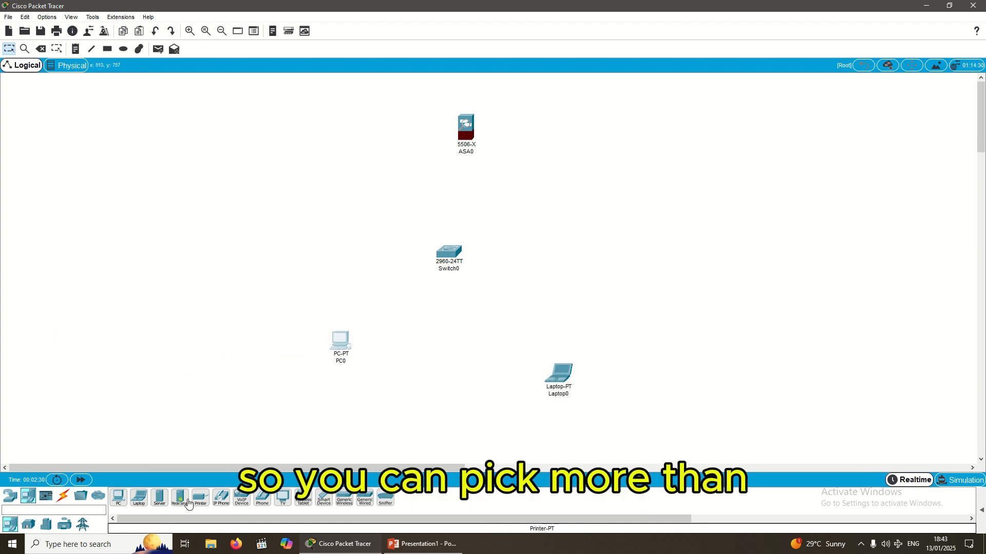
drag(139, 497, 314, 258)
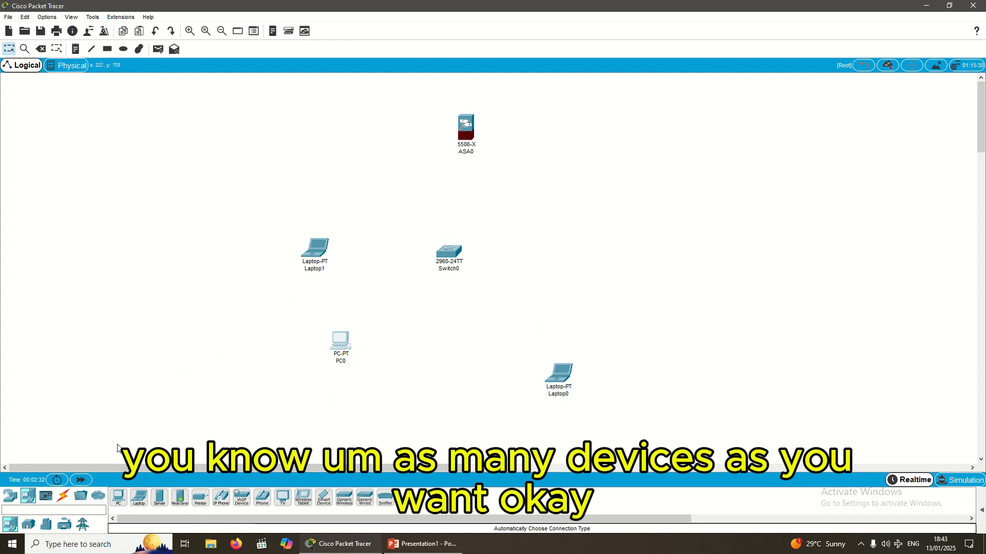
drag(139, 497, 553, 306)
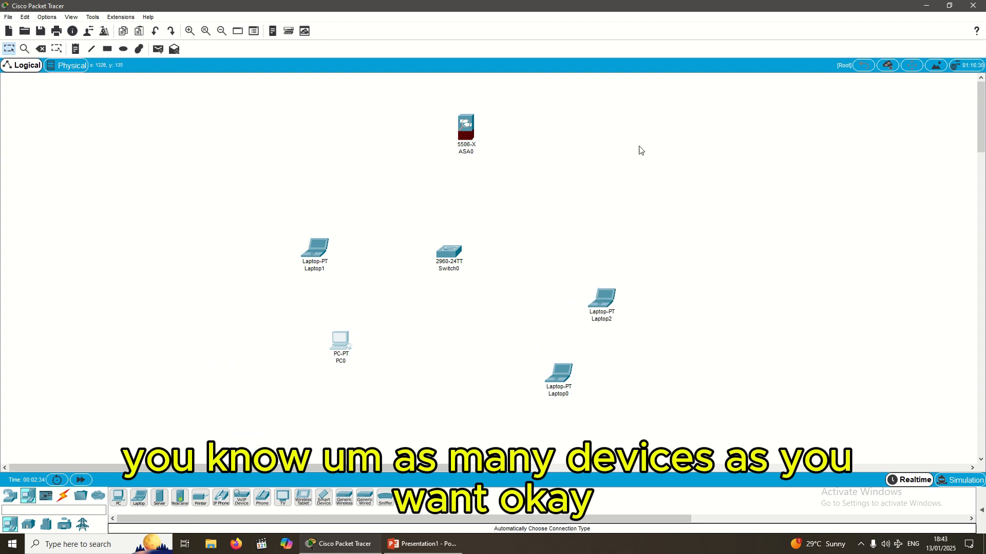
click(469, 131)
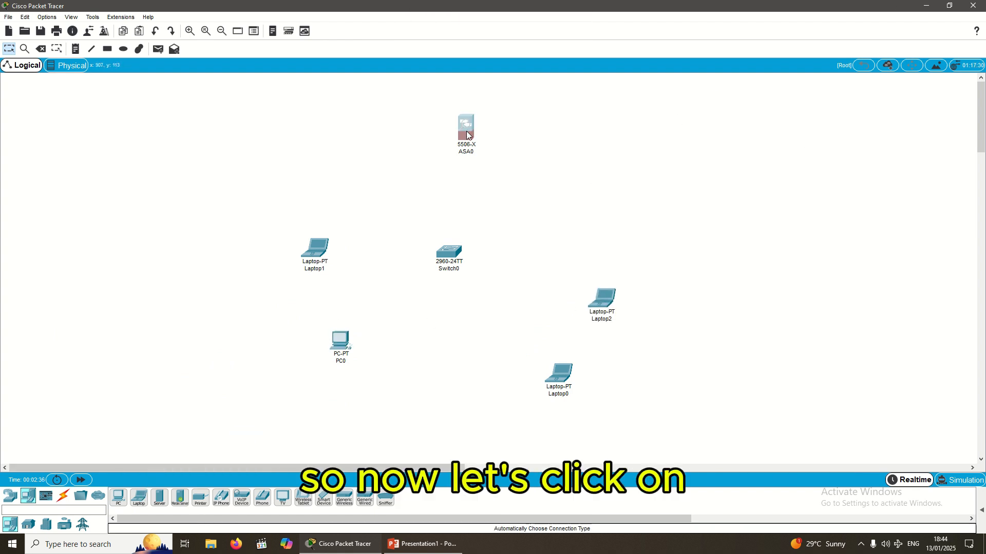
drag(499, 121, 689, 122)
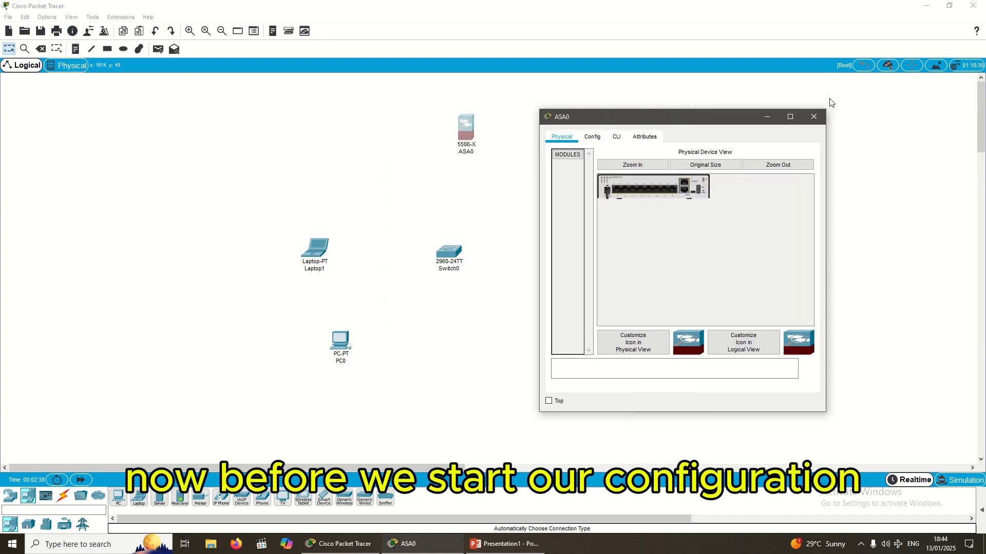
click(821, 115)
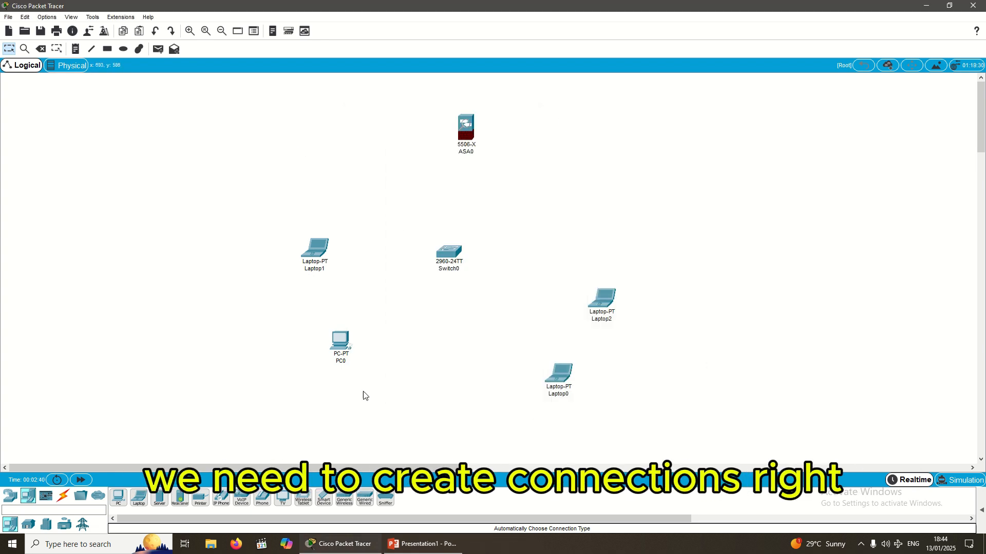
Connect the ASA0 firewall to Switch0 with an automatically chosen cable type.
click(63, 496)
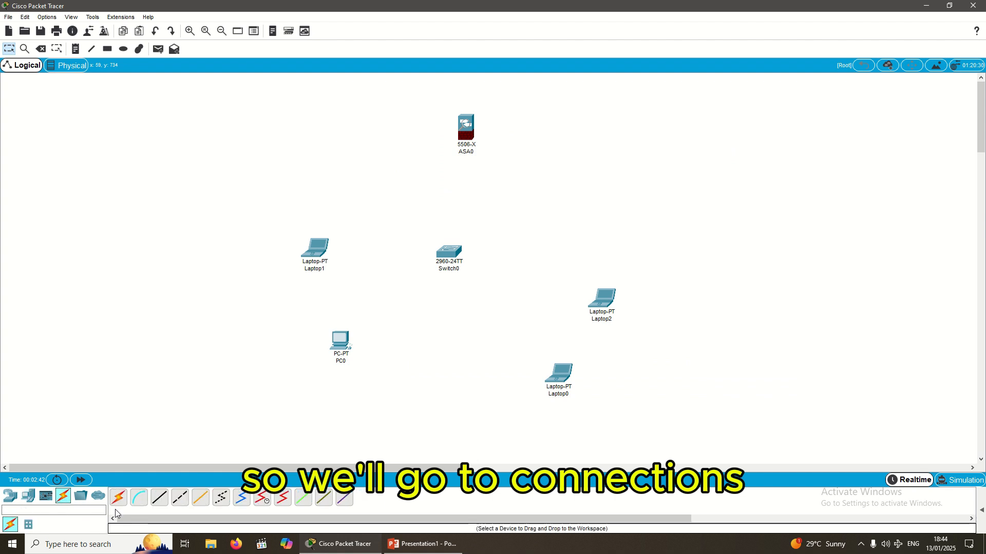
click(125, 502)
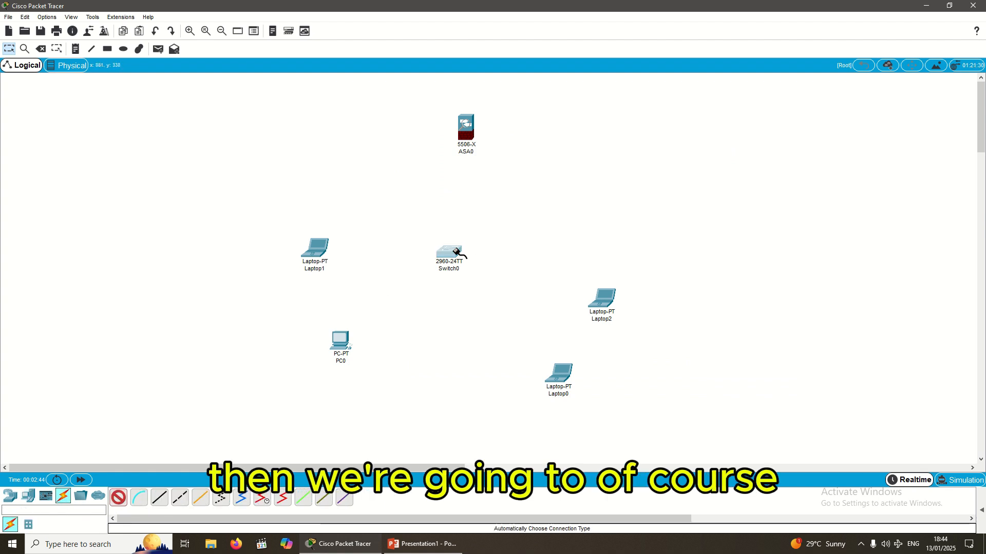
click(473, 136)
click(451, 253)
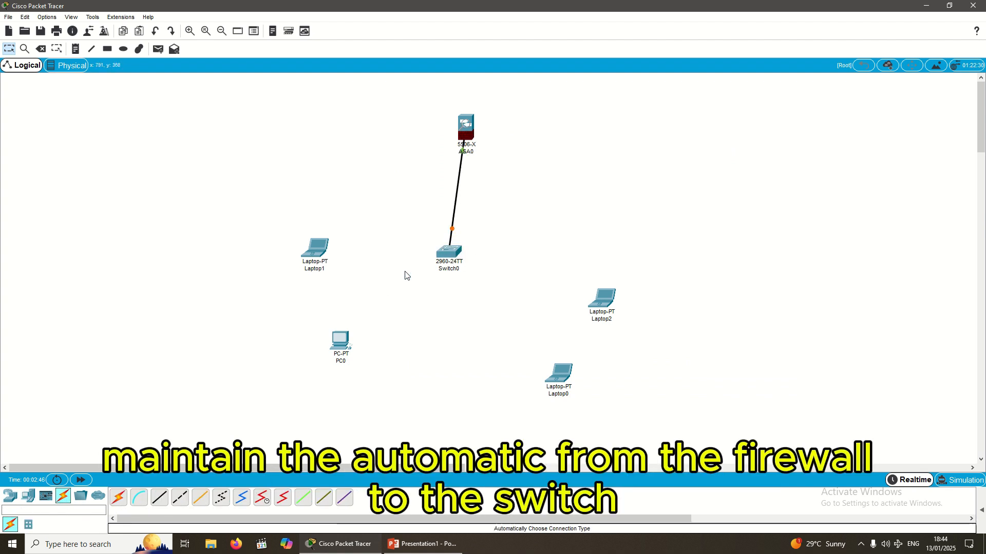
Connect Laptop1 and PC0 to Switch0 with automatically chosen cables.
click(118, 497)
click(315, 248)
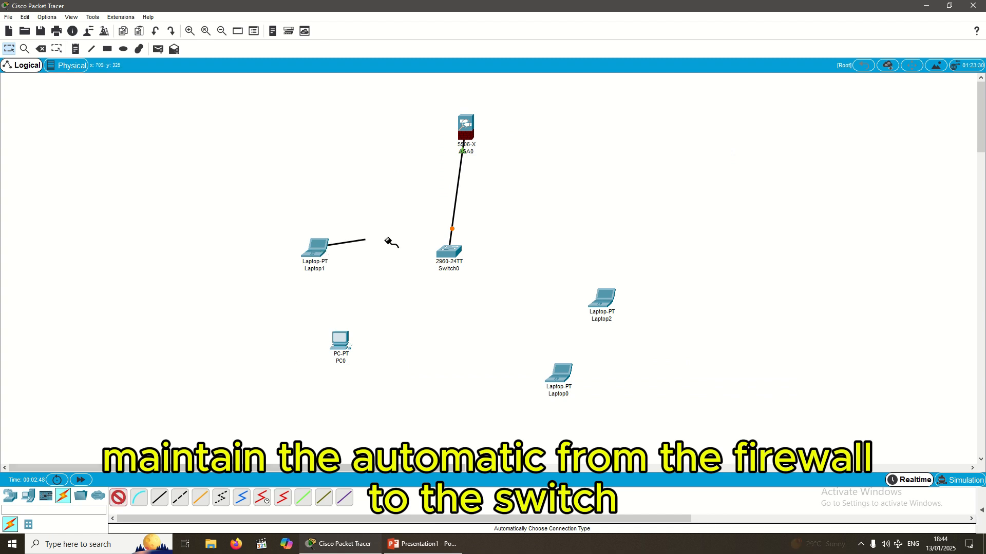
click(443, 254)
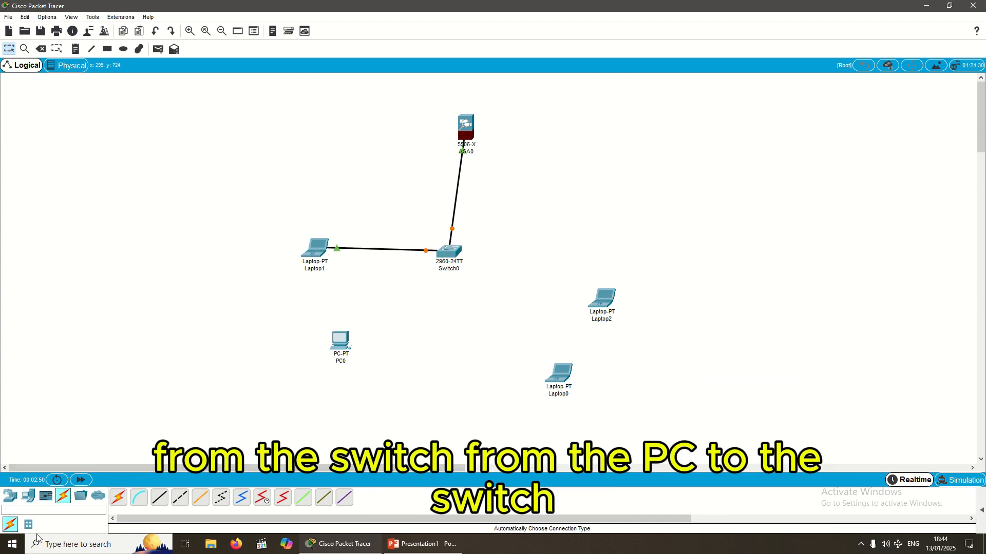
click(119, 498)
click(330, 350)
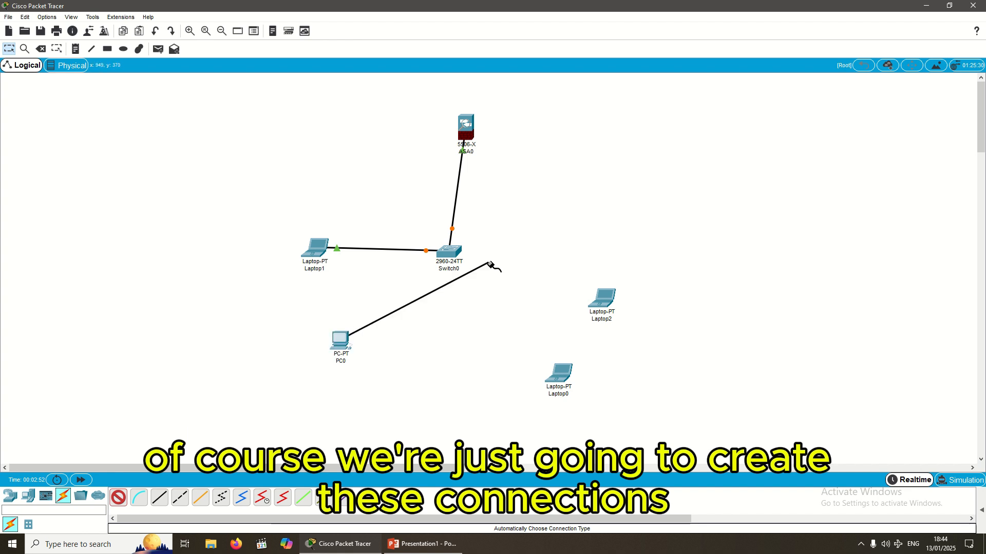
click(447, 255)
Connect Laptop0 and Laptop2 to Switch0 with automatically chosen cables.
click(119, 497)
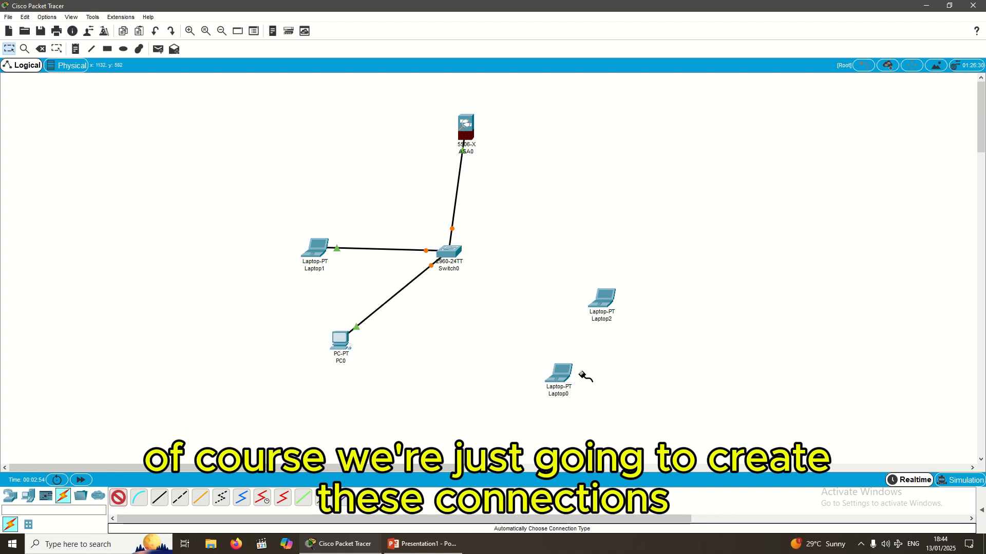
click(449, 254)
click(564, 390)
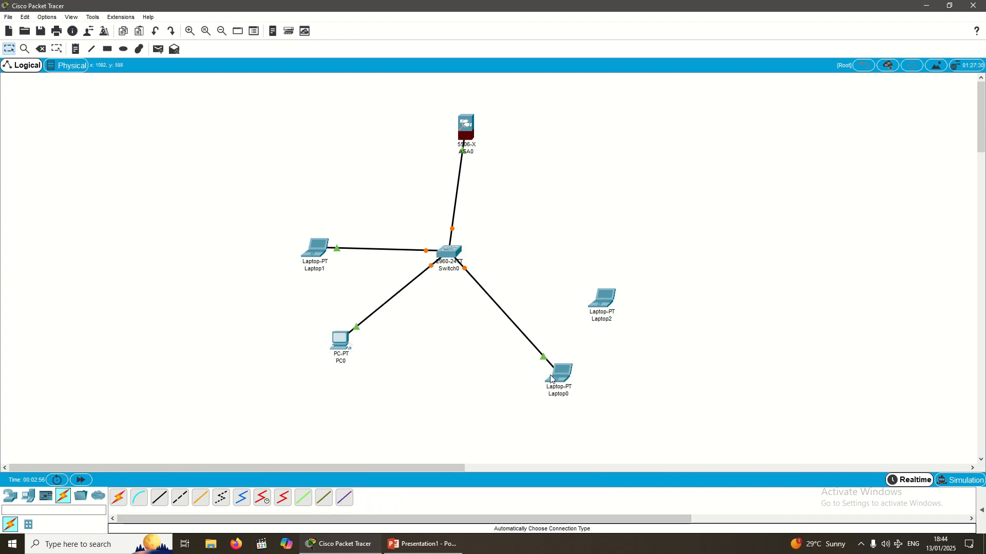
click(118, 497)
click(604, 299)
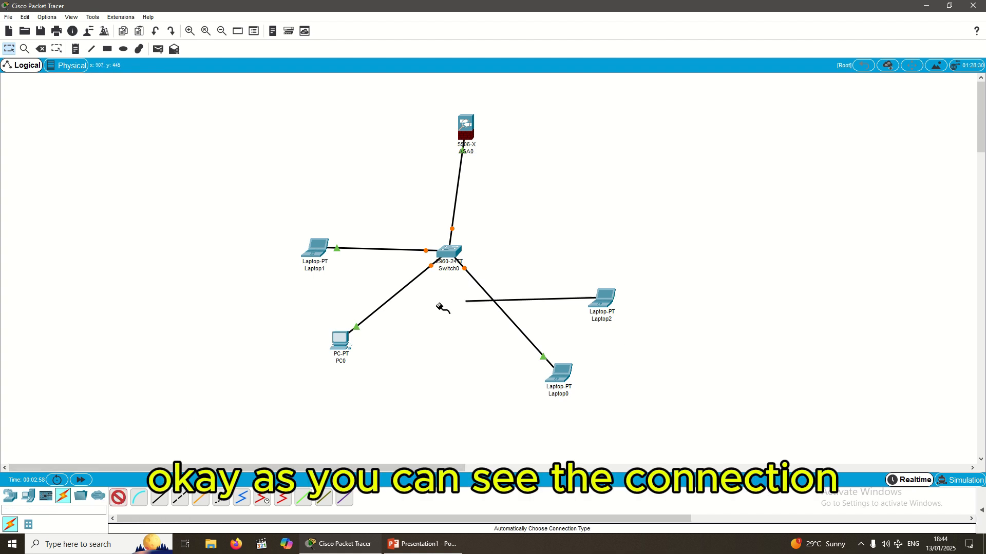
click(449, 253)
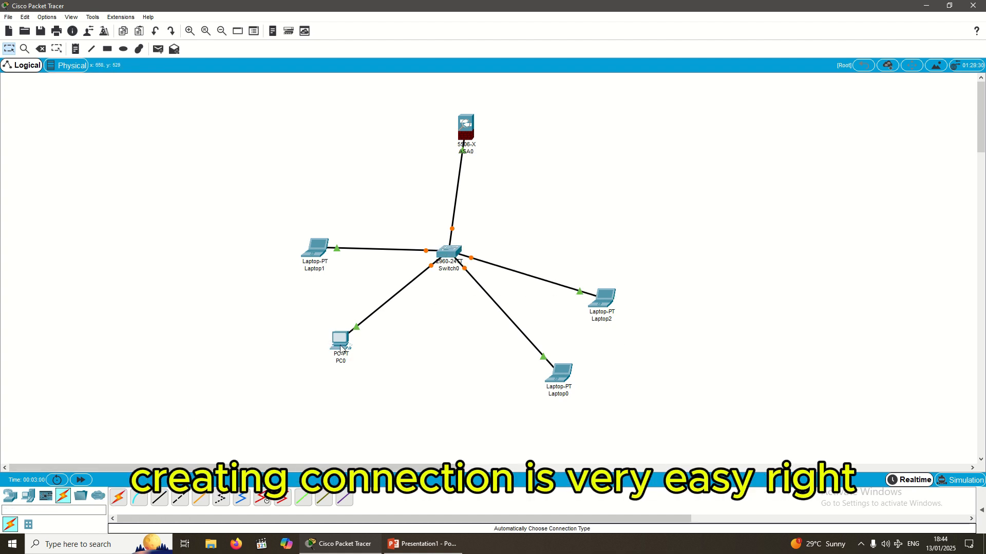
Arrange the PC and three laptops in a row beneath the switch and line the firewall up above it.
drag(340, 345, 427, 384)
drag(317, 256, 317, 359)
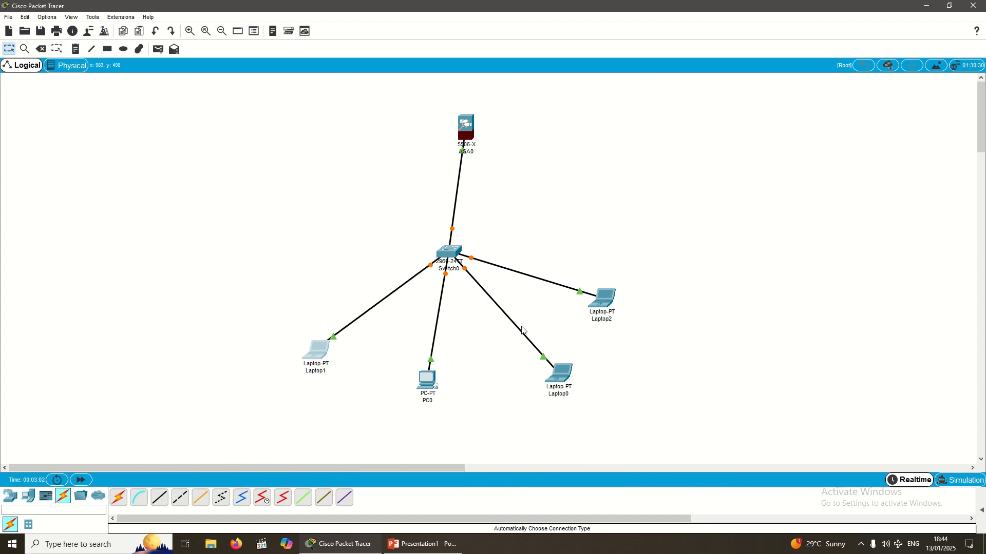
drag(563, 366, 526, 369)
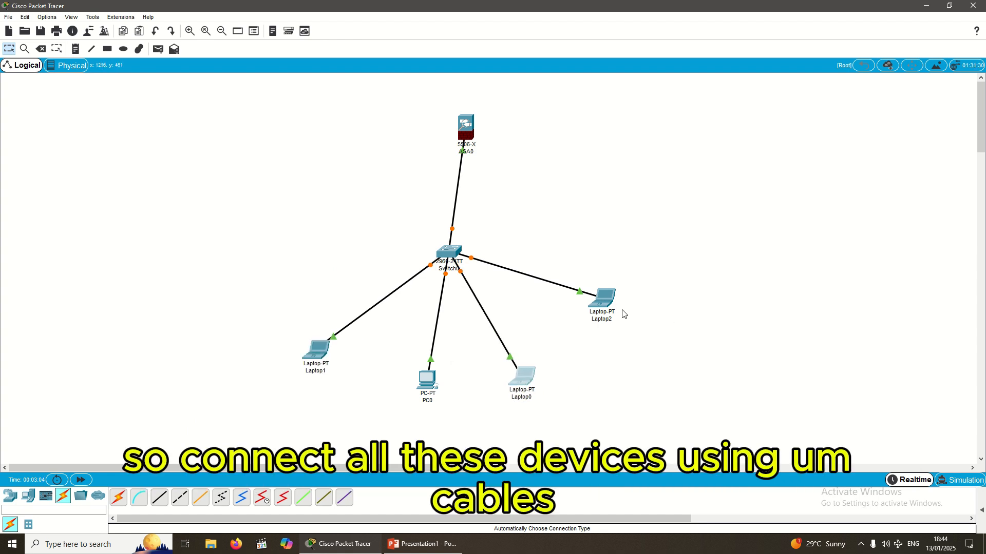
drag(595, 308, 596, 363)
drag(427, 393, 419, 393)
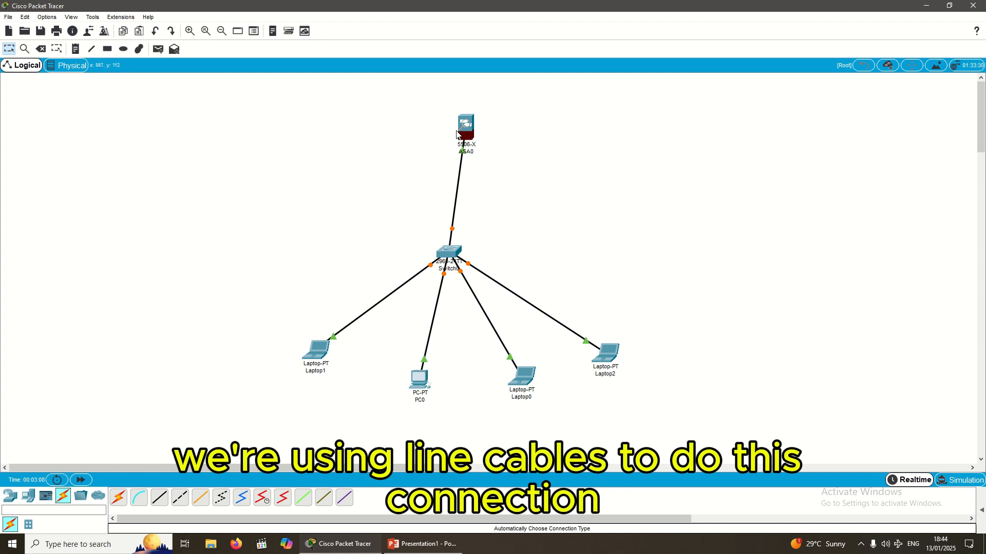
drag(457, 135, 446, 132)
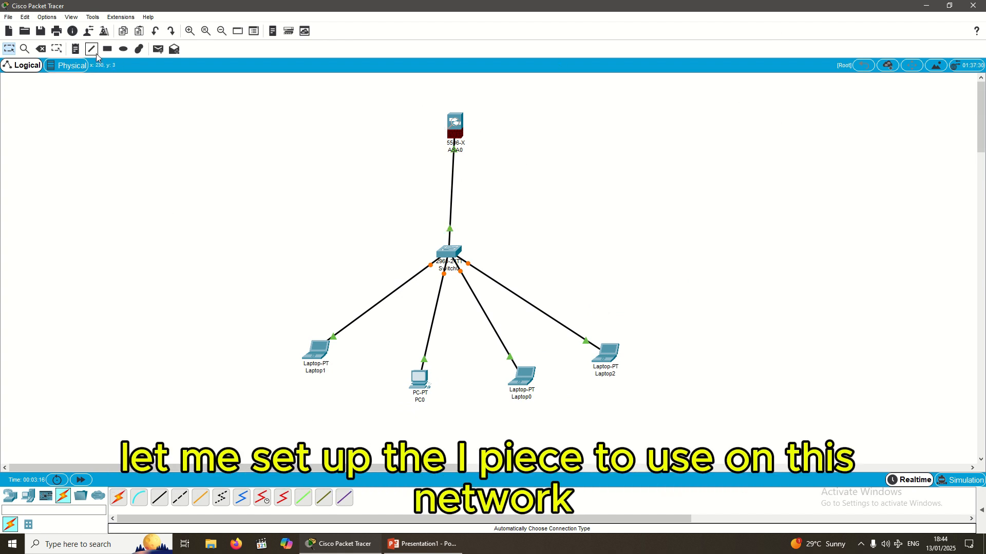
Add the note 192.168.10.0/24 on the link just above the switch.
click(75, 49)
click(422, 213)
text(1)
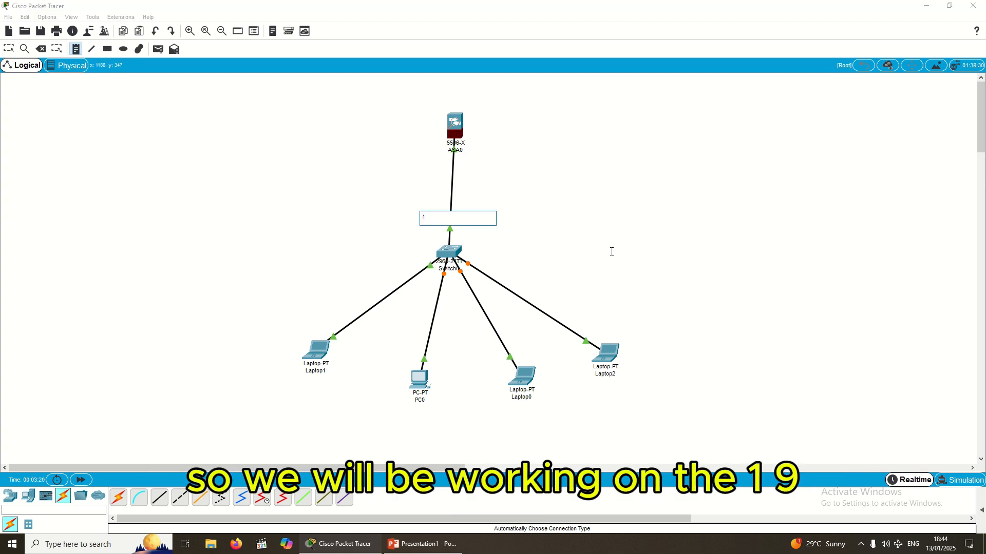
text(92.168.10.0/24)
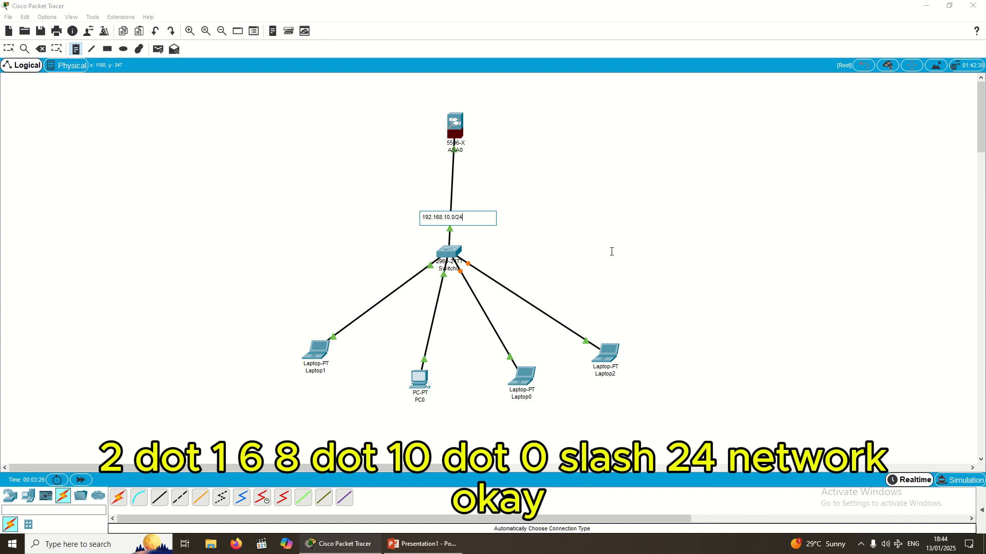
Copy the network note's text into a new note below the firewall, change it to 192.168.10.1/24, and adjust the note's position.
key(ctrl+a)
key(ctrl+c)
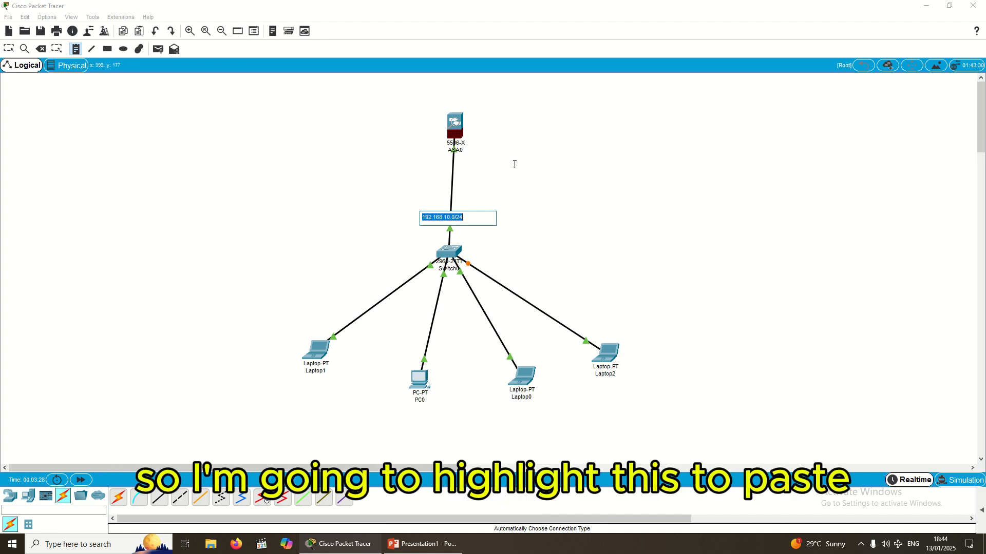
click(437, 155)
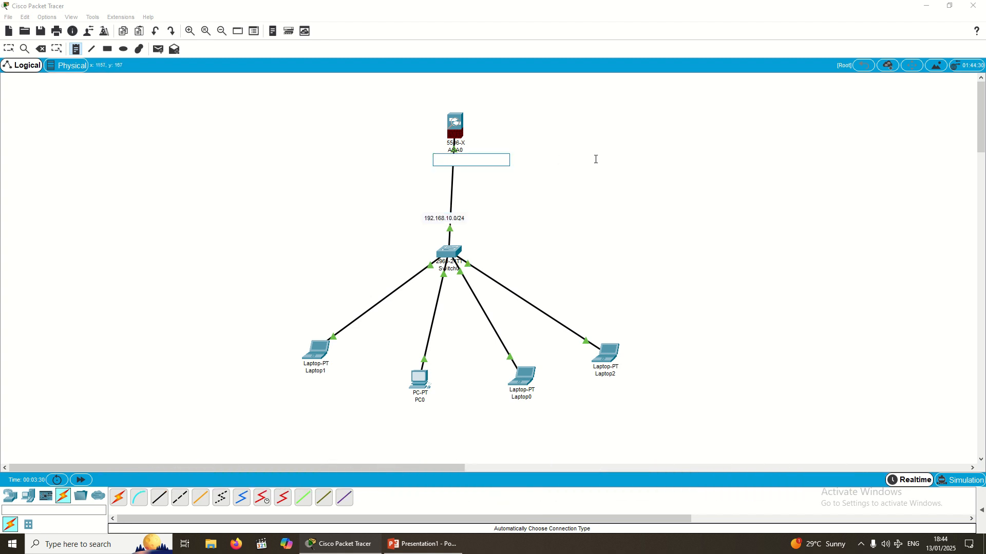
key(ctrl+v)
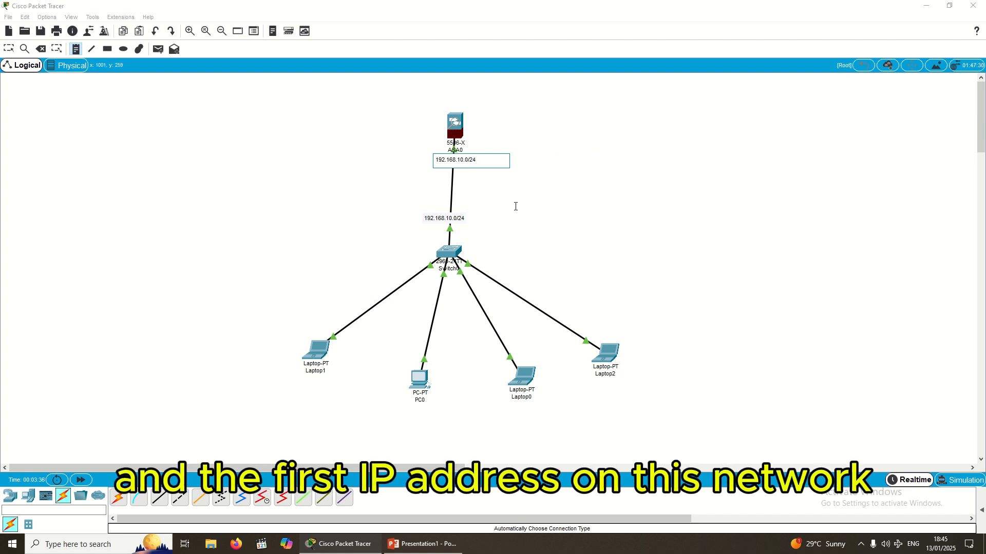
key(BackSpace)
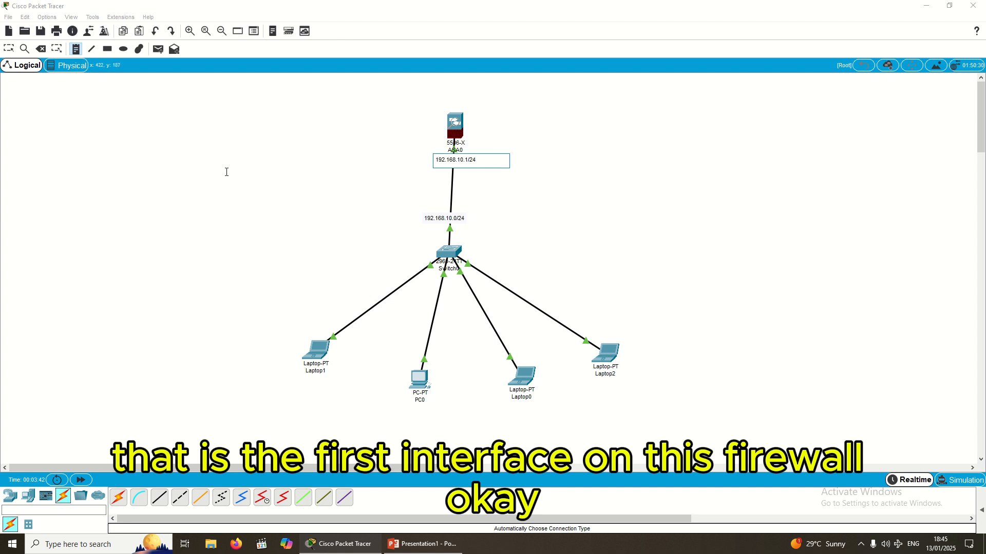
click(9, 49)
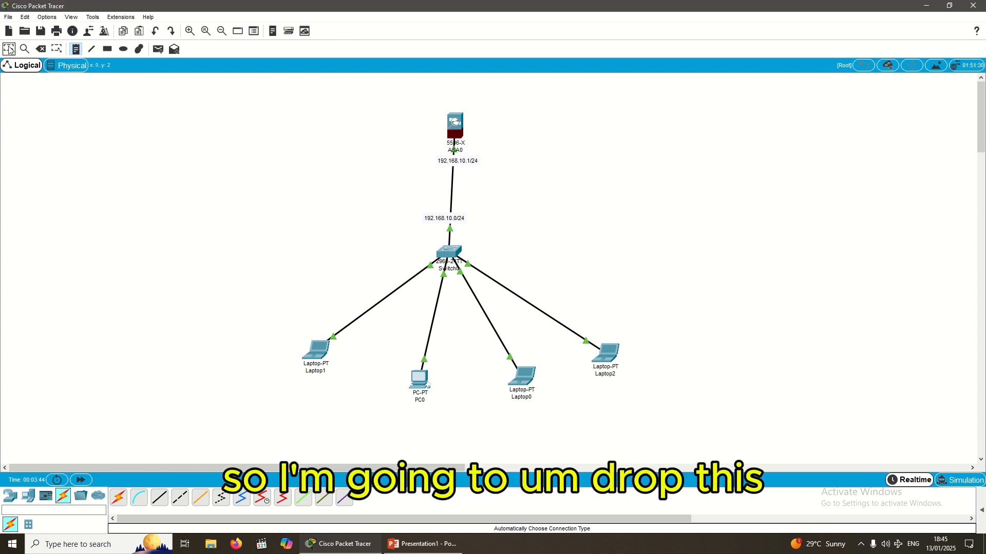
drag(441, 162, 435, 168)
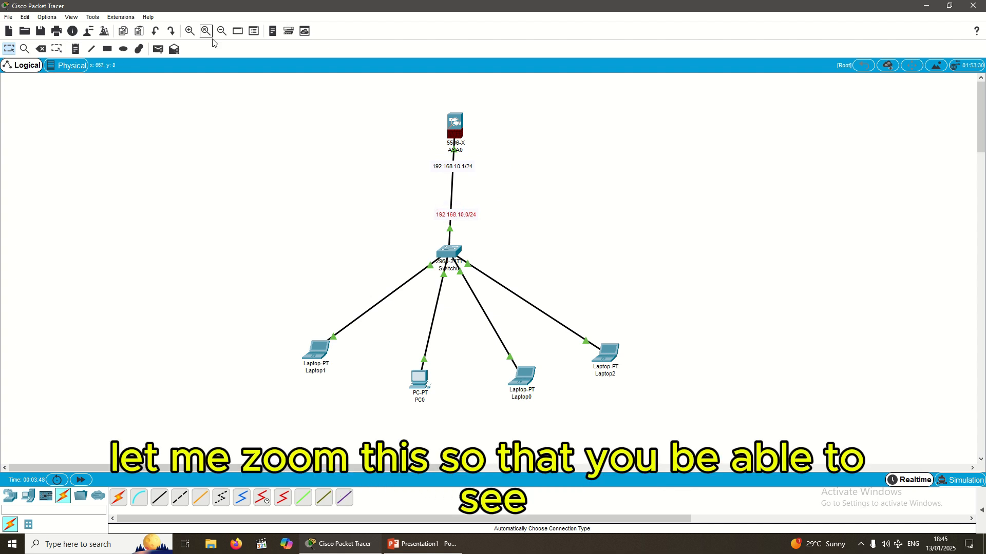
Enlarge the workspace view and move the whole topology with its notes upward so every device fits.
click(190, 32)
click(190, 31)
click(190, 32)
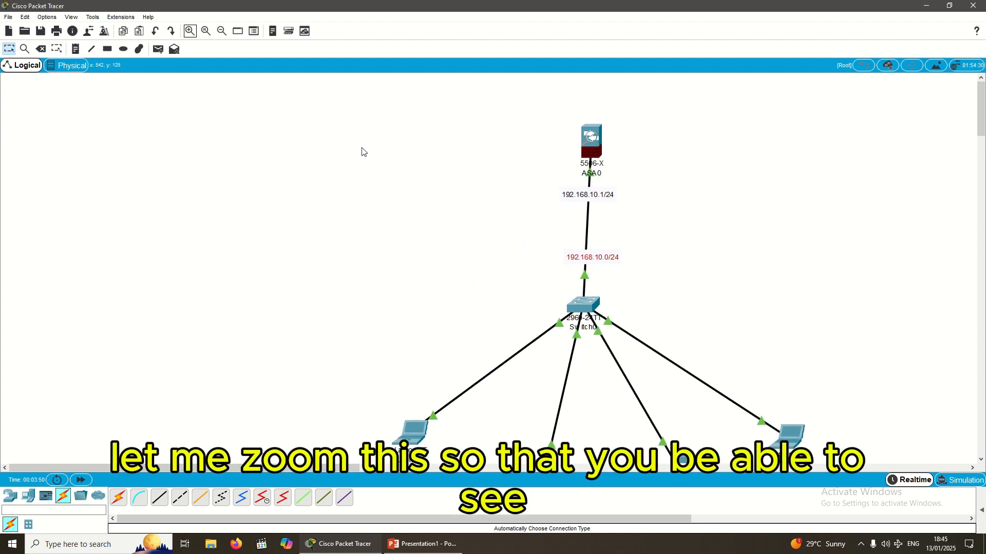
drag(342, 468, 385, 479)
drag(209, 145, 767, 504)
drag(463, 314, 432, 272)
click(636, 274)
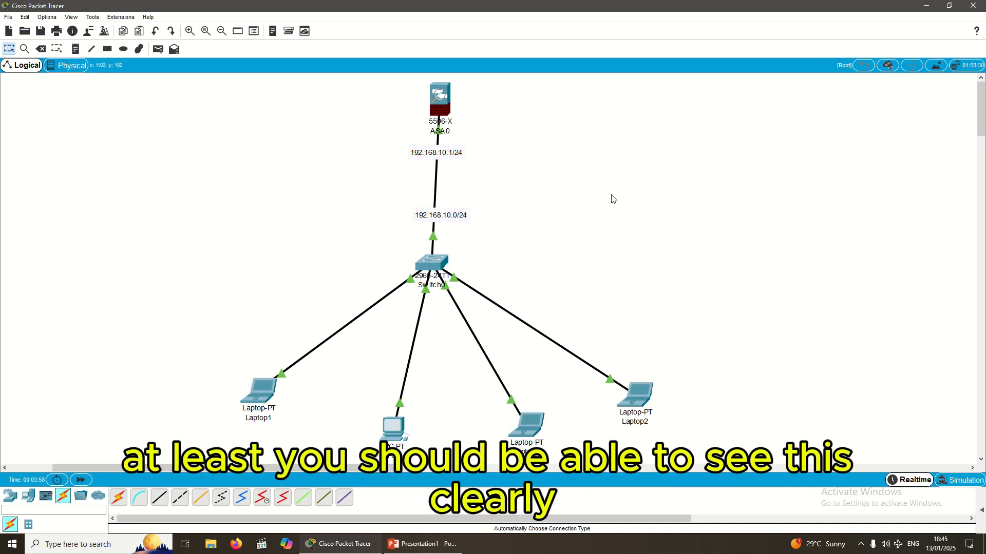
Line up the firewall and the 192.168.10.0/24 and 192.168.10.1/24 notes along the link to the switch, and check the link's port labels.
drag(438, 98, 434, 100)
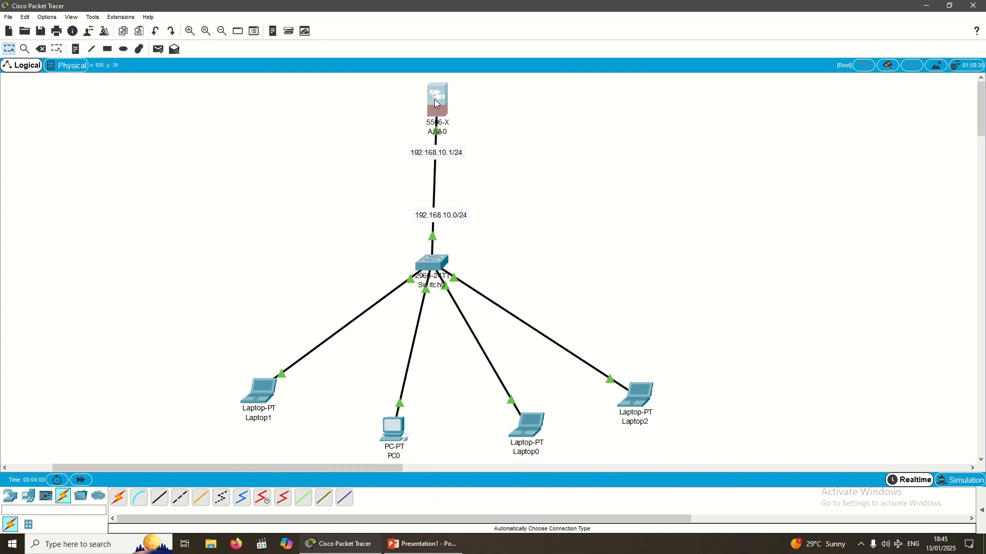
drag(451, 220, 443, 218)
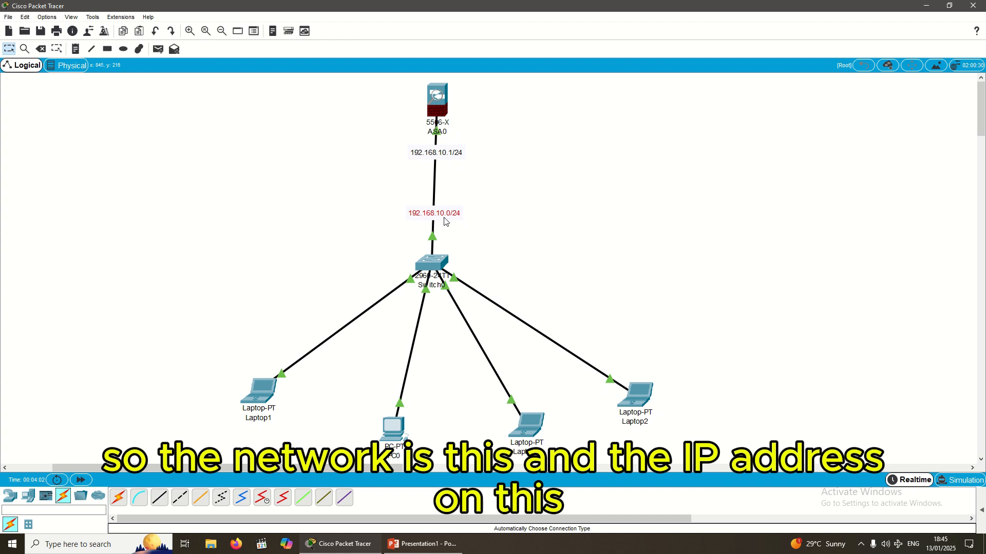
drag(439, 156, 436, 150)
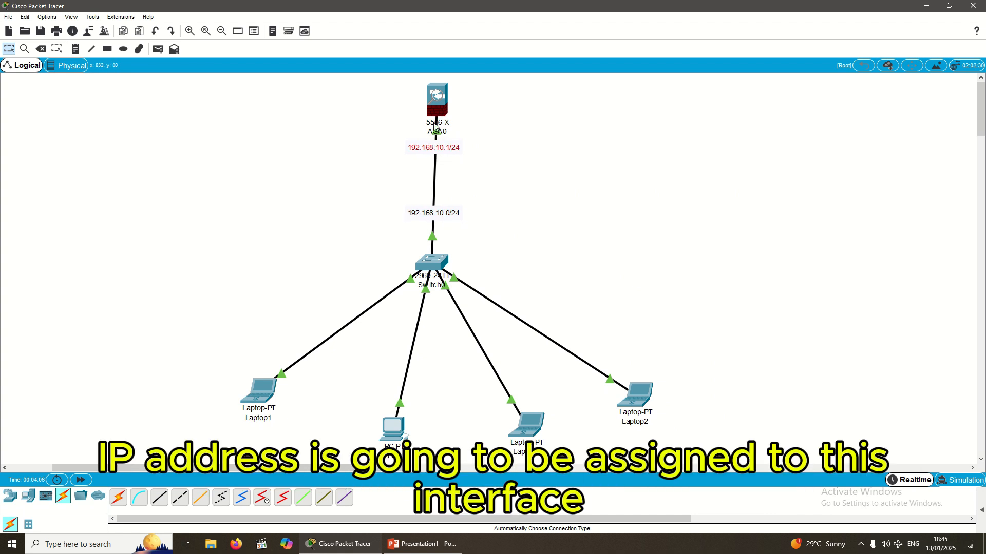
click(480, 188)
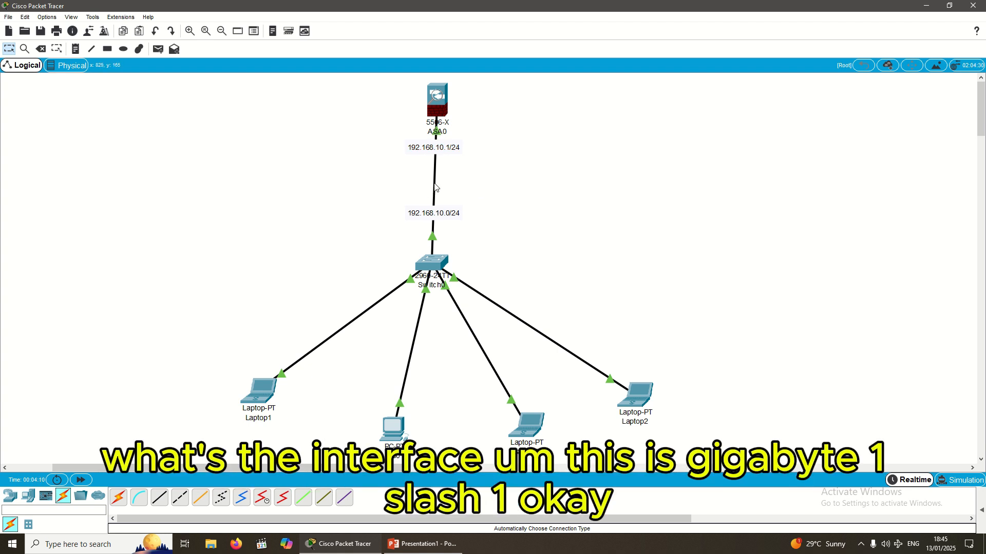
mouse_move(435, 187)
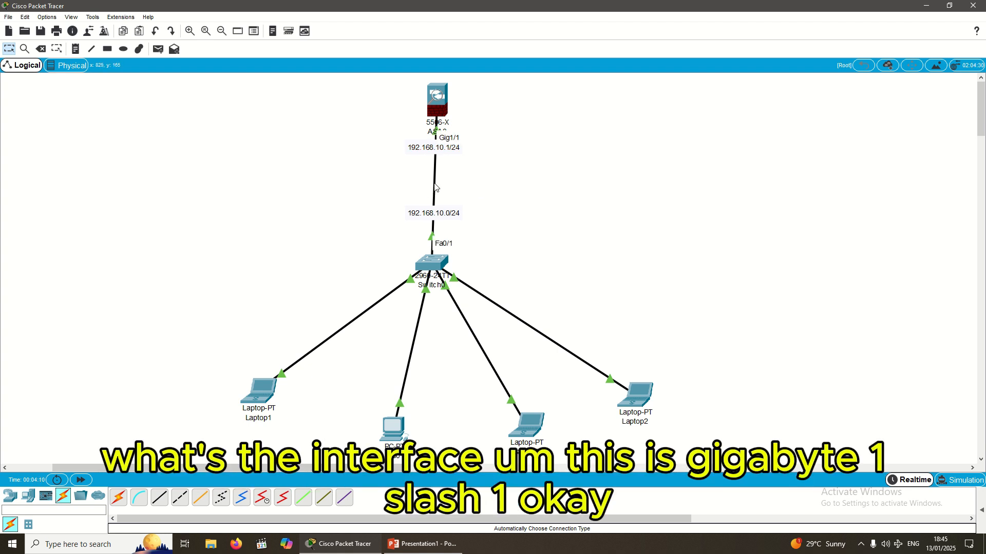
Open the ASA firewall's command line interface beside the topology and bring up a fresh ciscoasa prompt.
click(439, 114)
drag(505, 110, 668, 102)
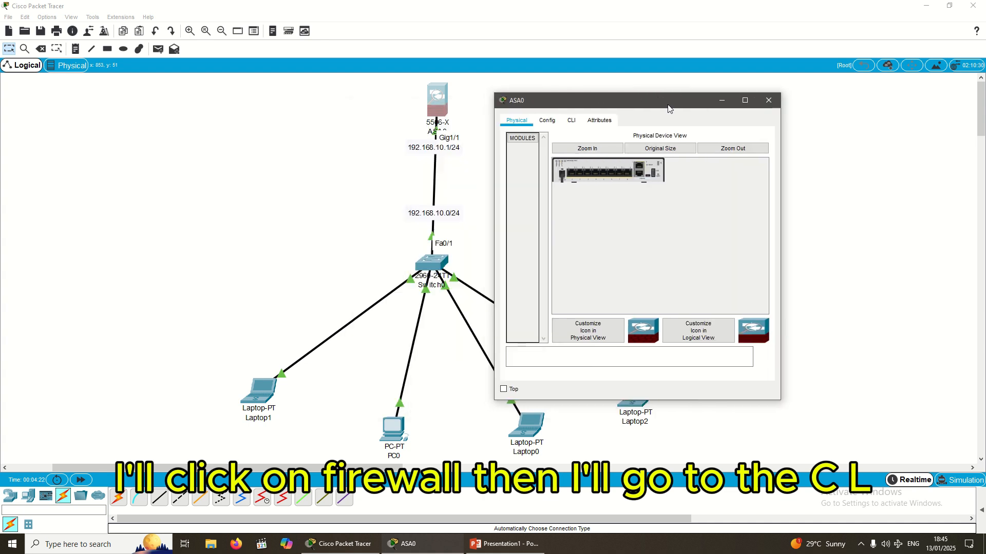
click(572, 123)
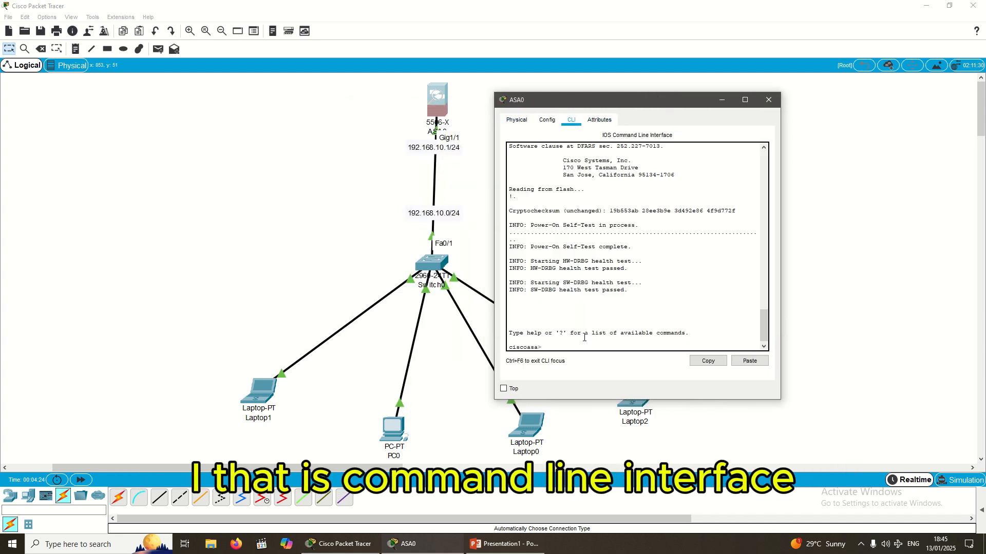
key(Return)
key(Return)
key(Return)
key(Return)
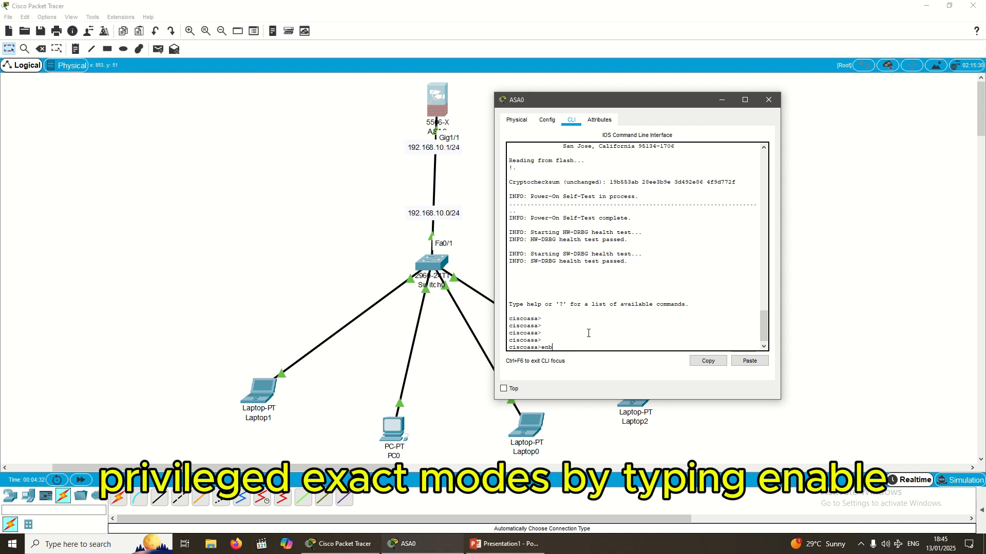
Enter privileged EXEC mode on the firewall with enable, leaving the password blank.
text(ble)
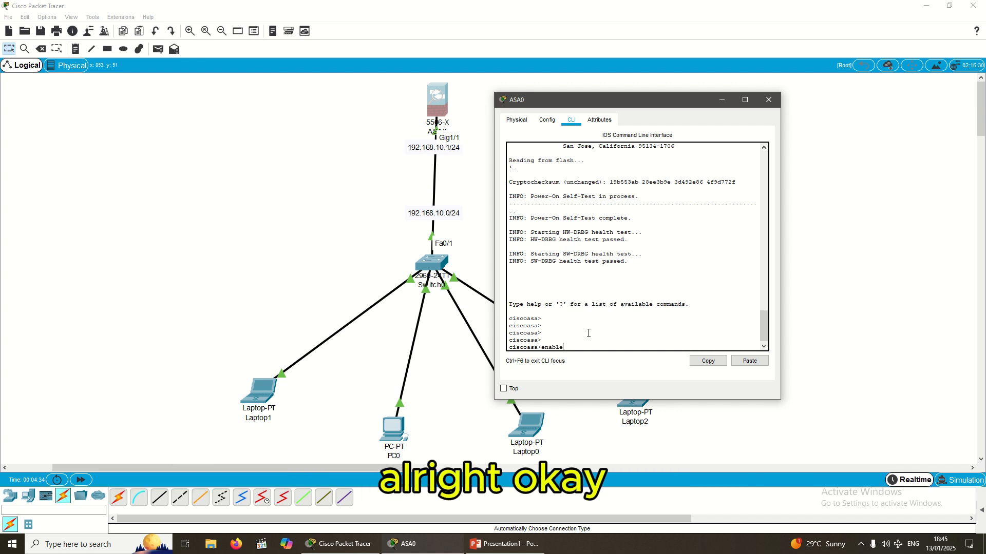
key(Return)
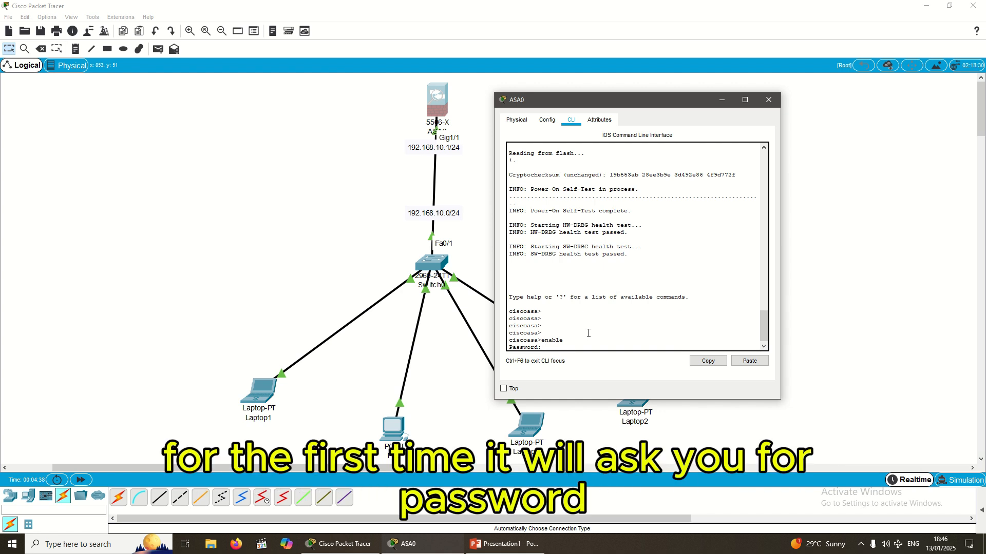
key(Return)
key(Return)
key(Return)
key(Return)
key(Return)
key(Return)
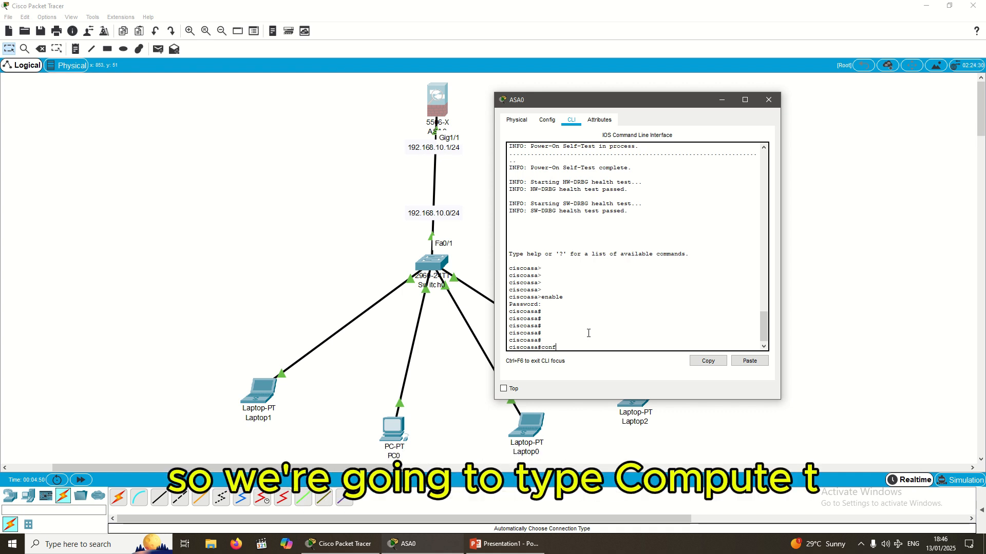
Enter global configuration mode on the firewall with config t.
text(fig t)
key(Return)
key(Return)
key(Return)
key(Return)
key(Return)
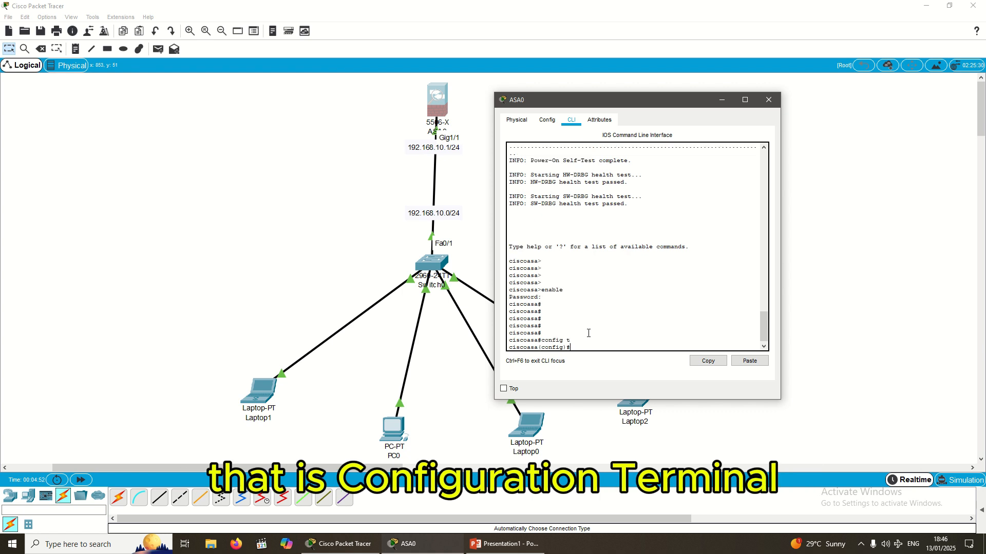
key(Return)
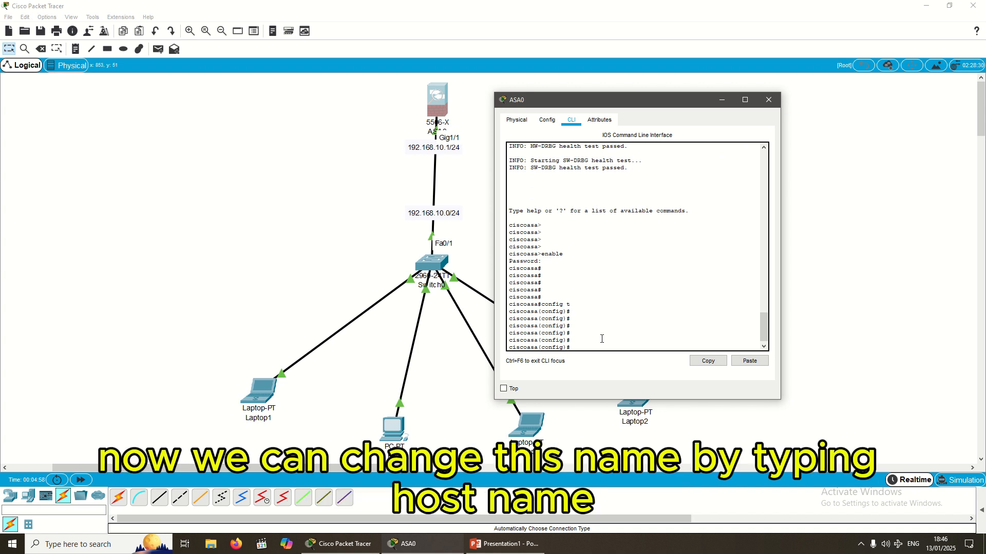
Set the firewall's hostname to MAINFIREWALL.
text(ho)
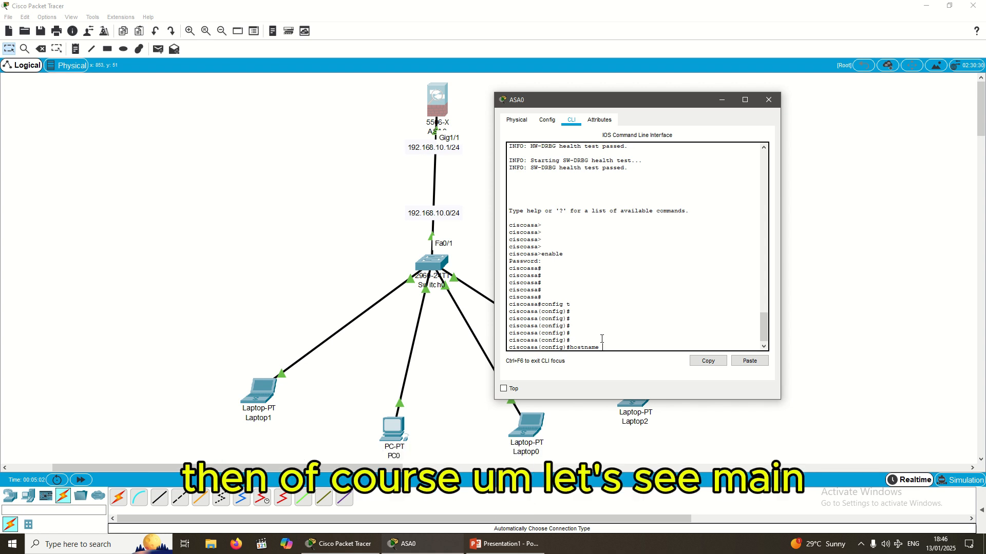
text(stname MAIN)
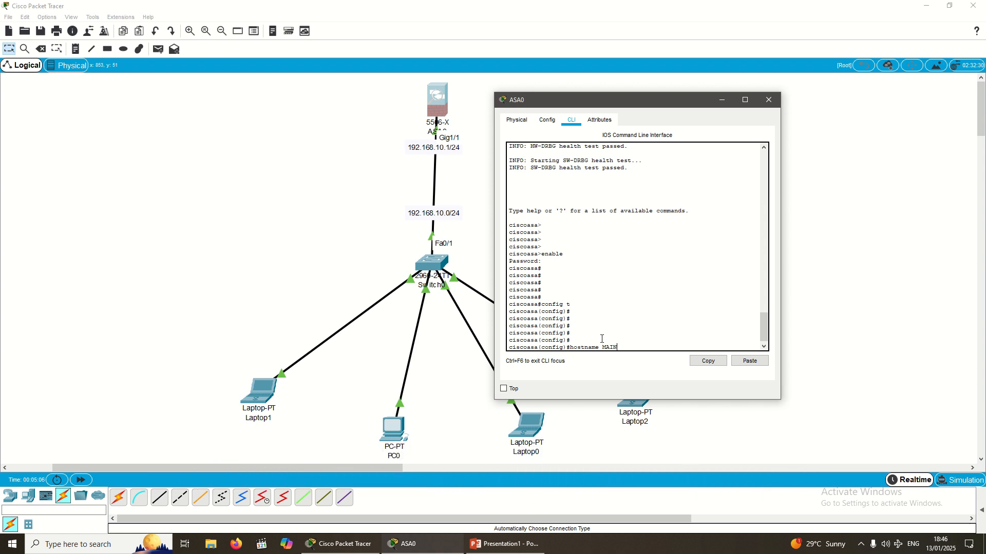
text(FIREWALL)
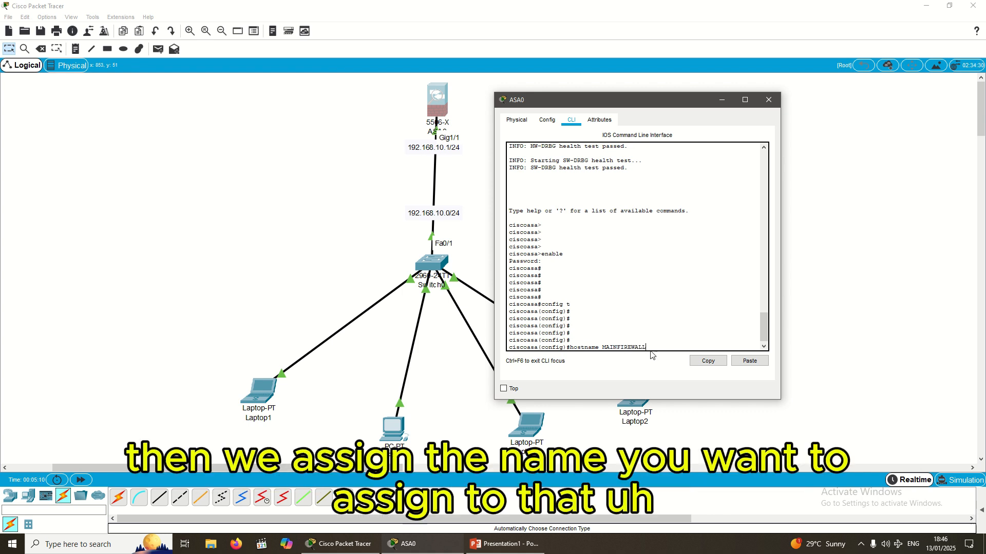
key(Return)
key(Return)
key(Return)
key(Return)
key(Return)
key(Return)
key(Return)
key(Return)
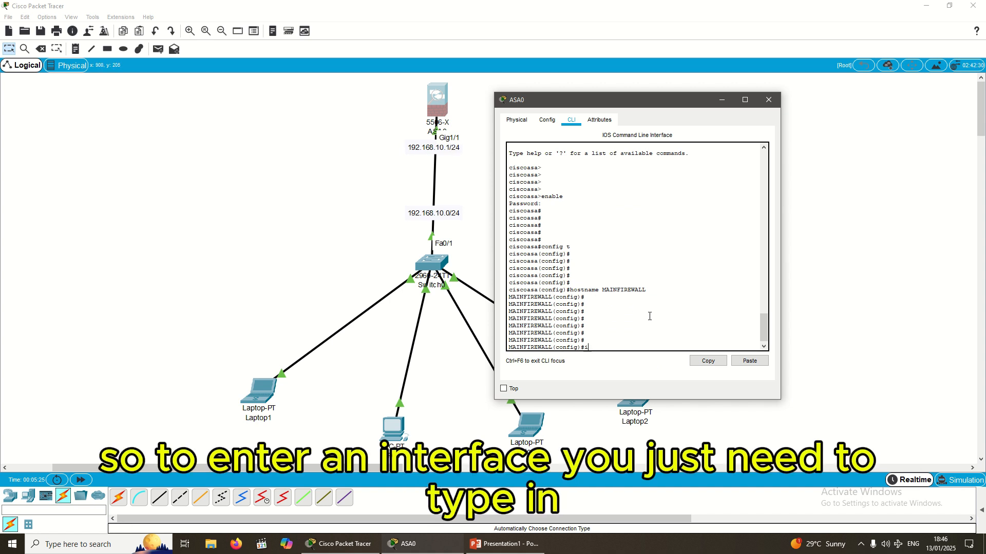
Enter interface configuration mode for the port facing the switch with int gig1/1.
text(int gig)
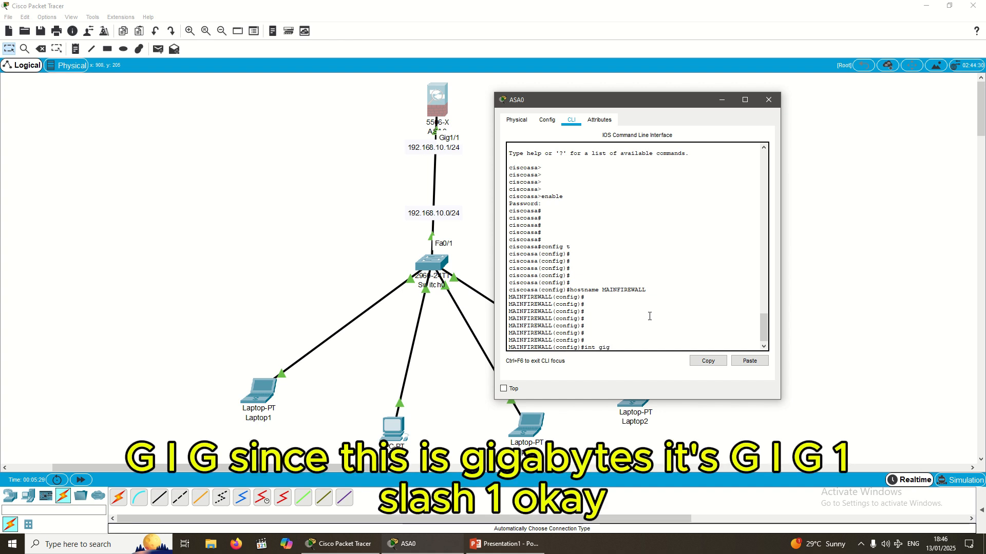
text(1)
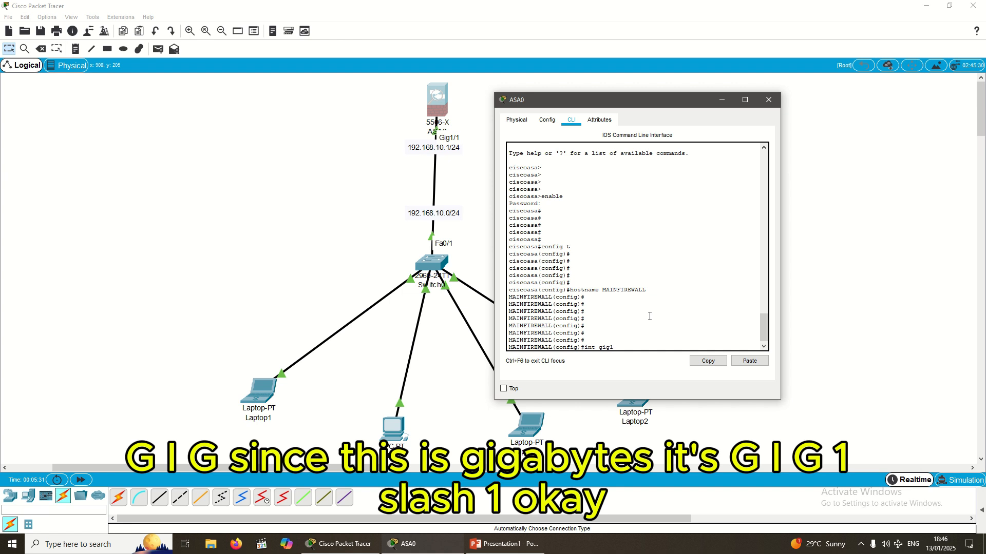
text(/1)
key(Return)
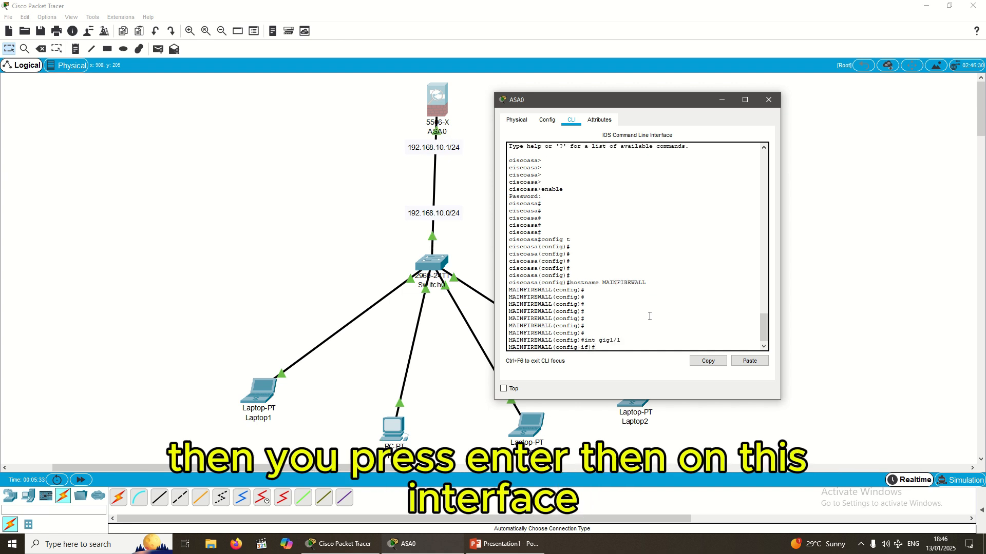
key(Return)
key(Return)
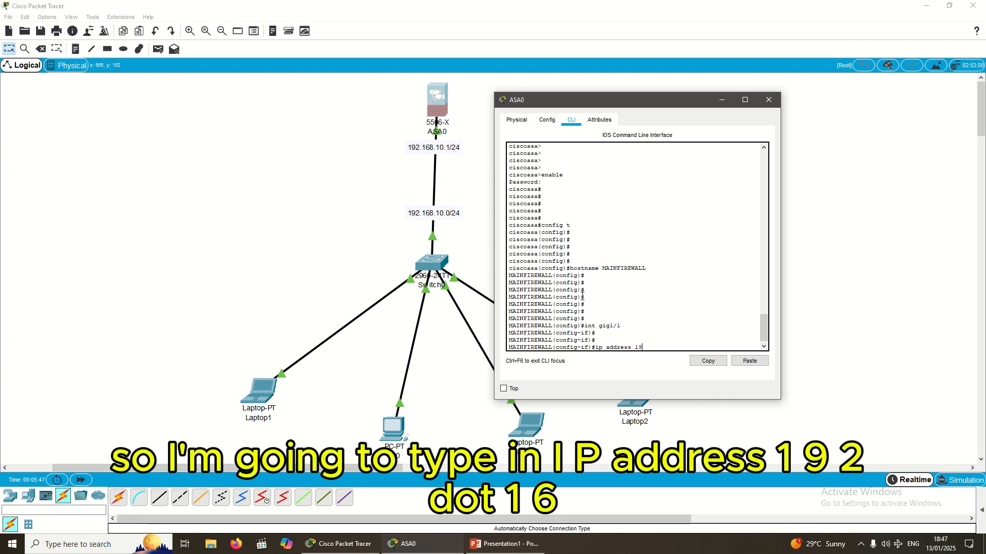
Assign IP address 192.168.10.1 with subnet mask 255.255.255.0 to the gig1/1 interface.
text(2.168.)
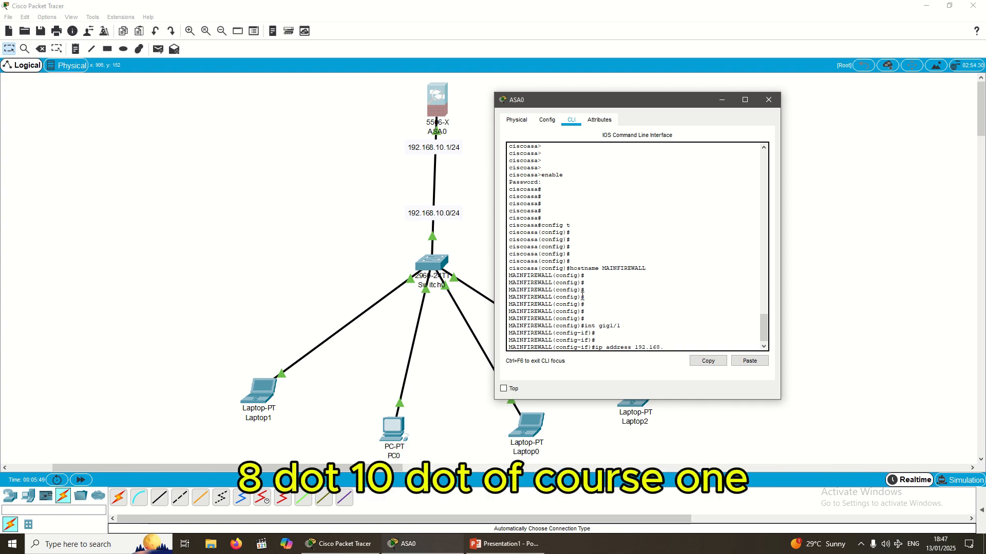
text(10.)
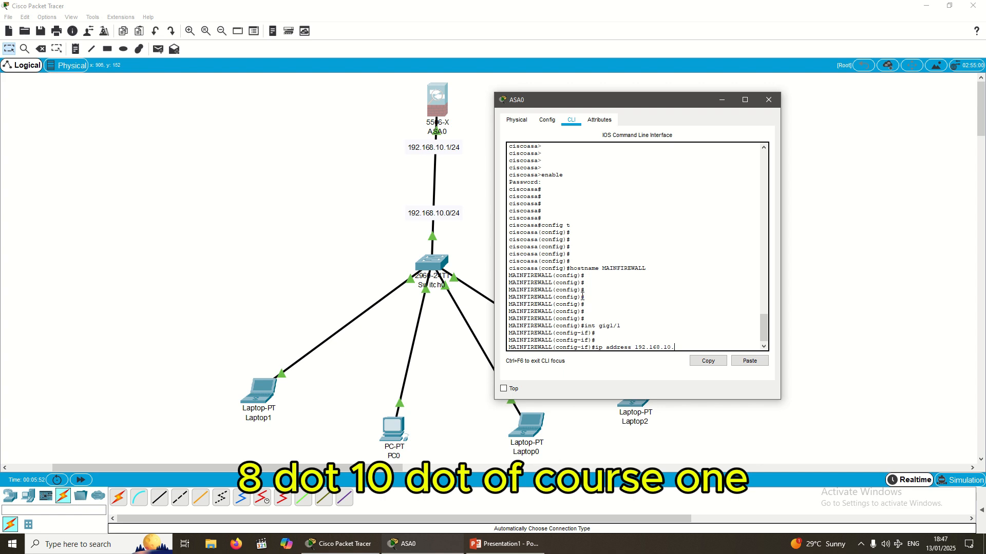
text(1)
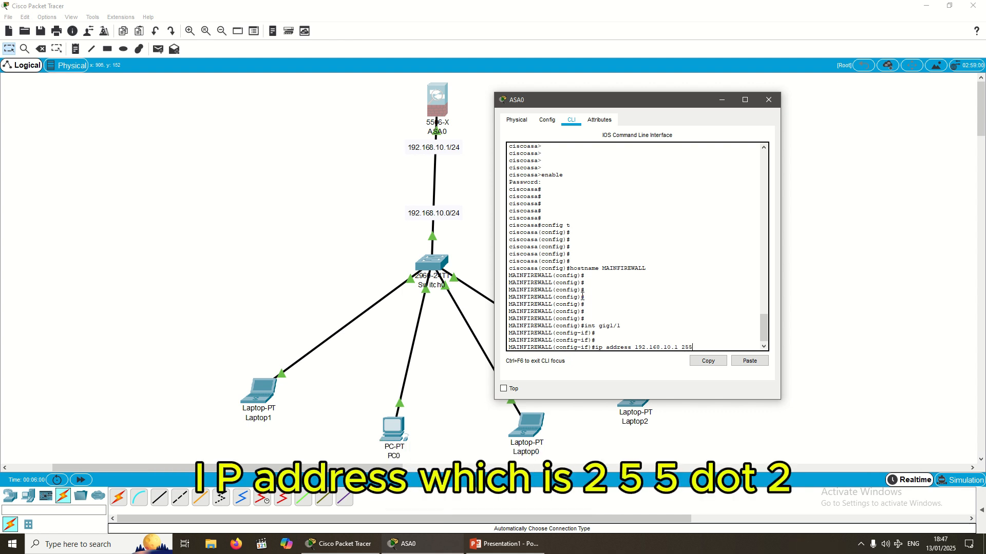
text(255.255.0)
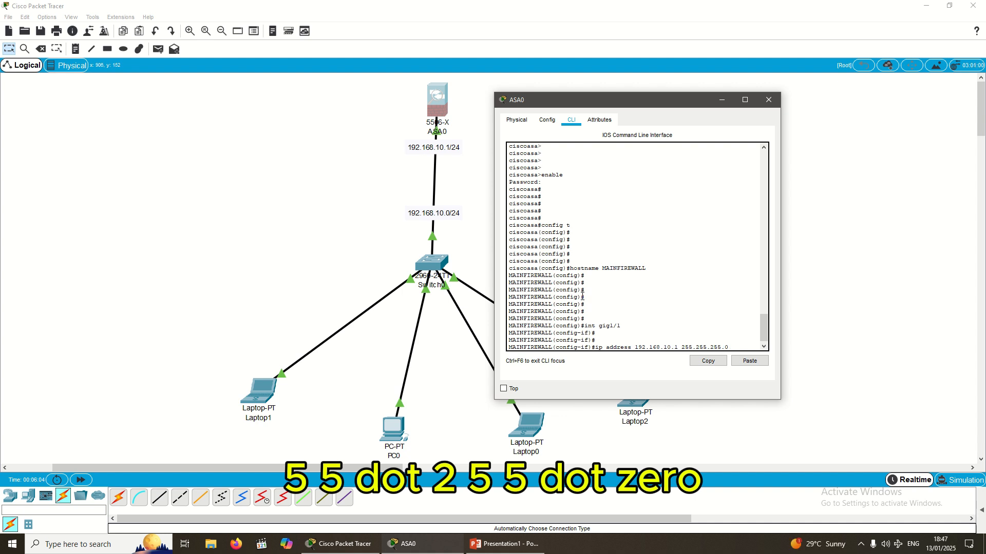
text(255.0)
key(Return)
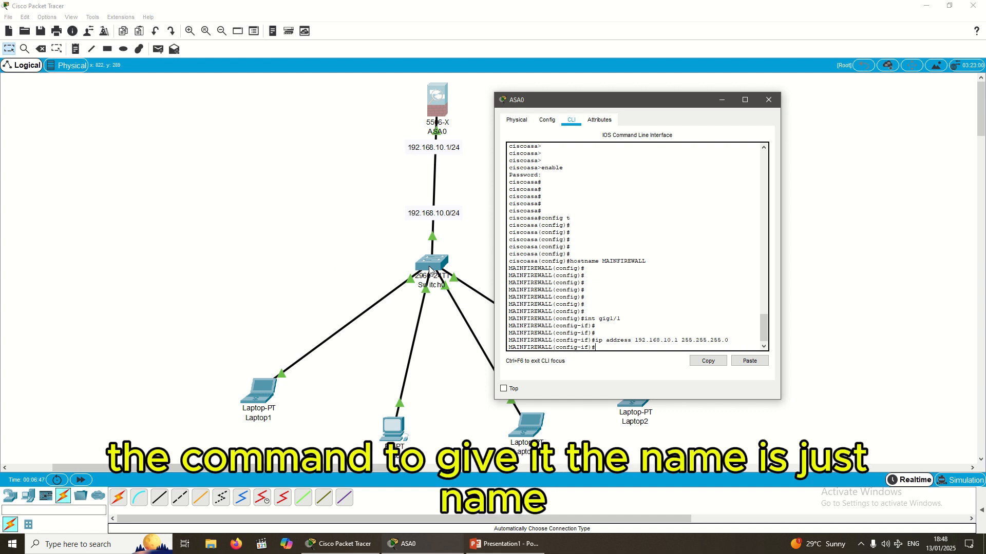
Name the gig1/1 interface INSIDE with the nameif command.
key(BackSpace)
text(nameif )
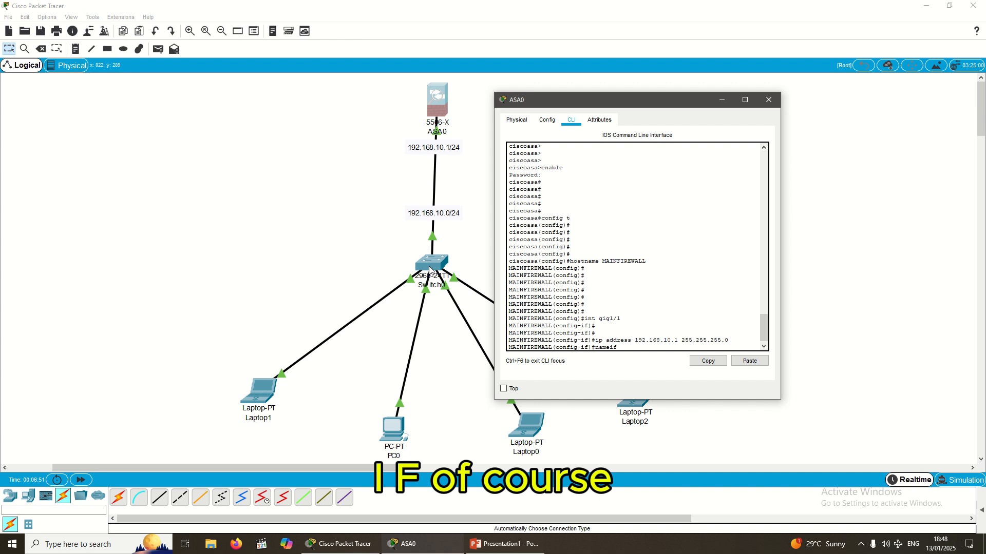
text(IN)
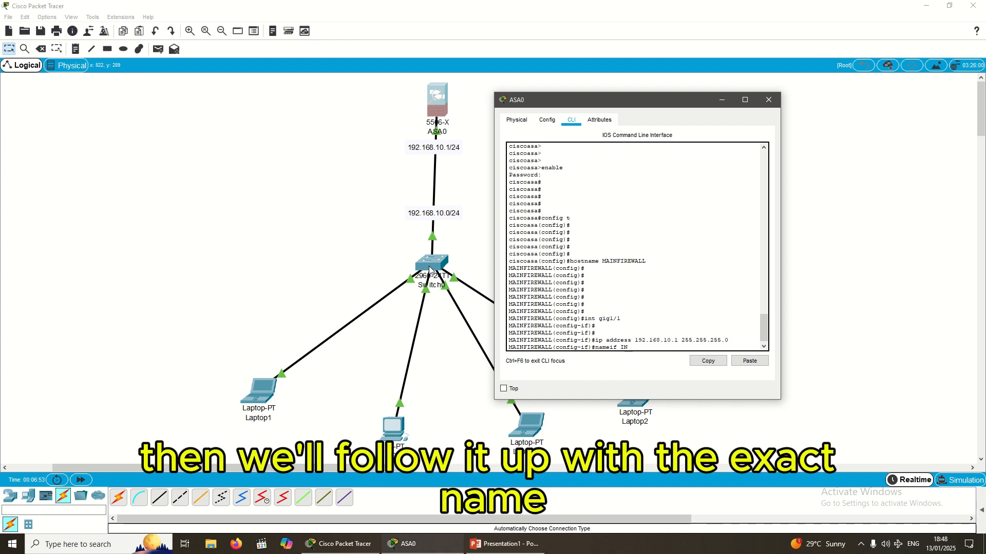
text(DISIDE)
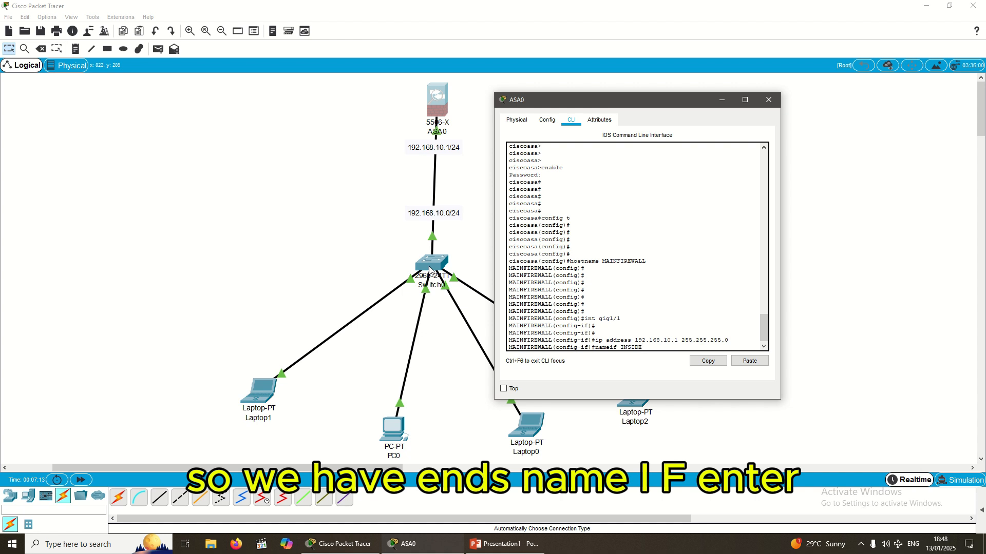
key(Return)
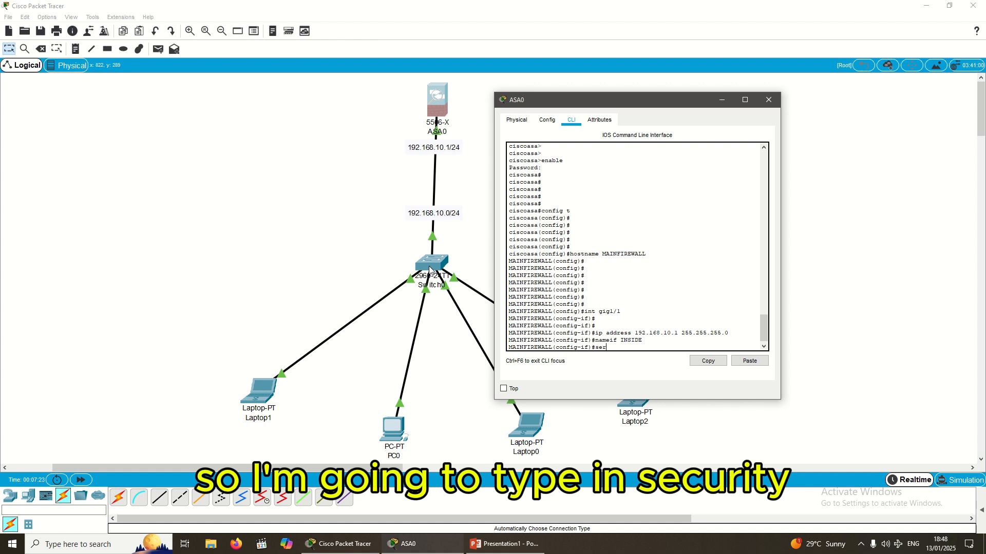
Set the INSIDE interface's security level to 100 with the security-level command.
key(BackSpace)
text(curity)
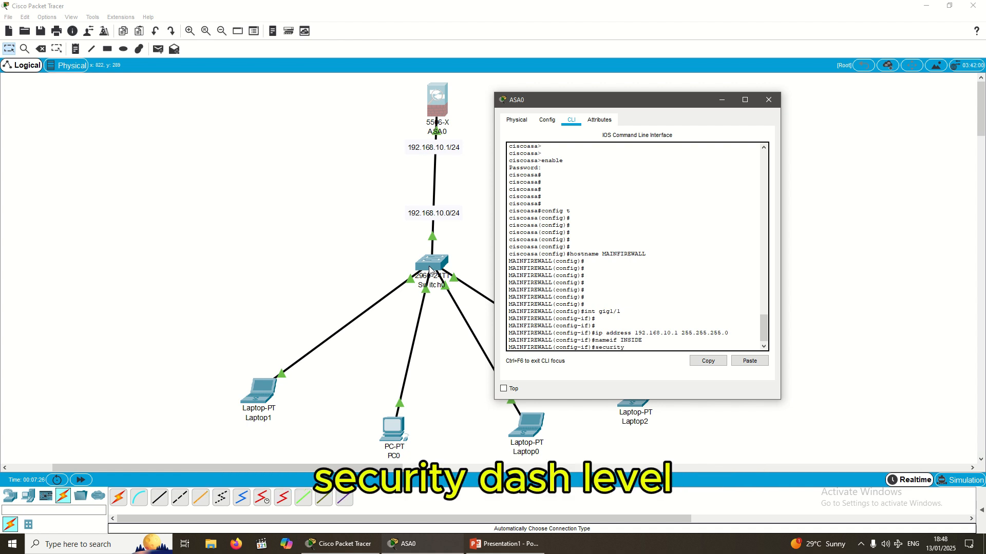
text(-level 100)
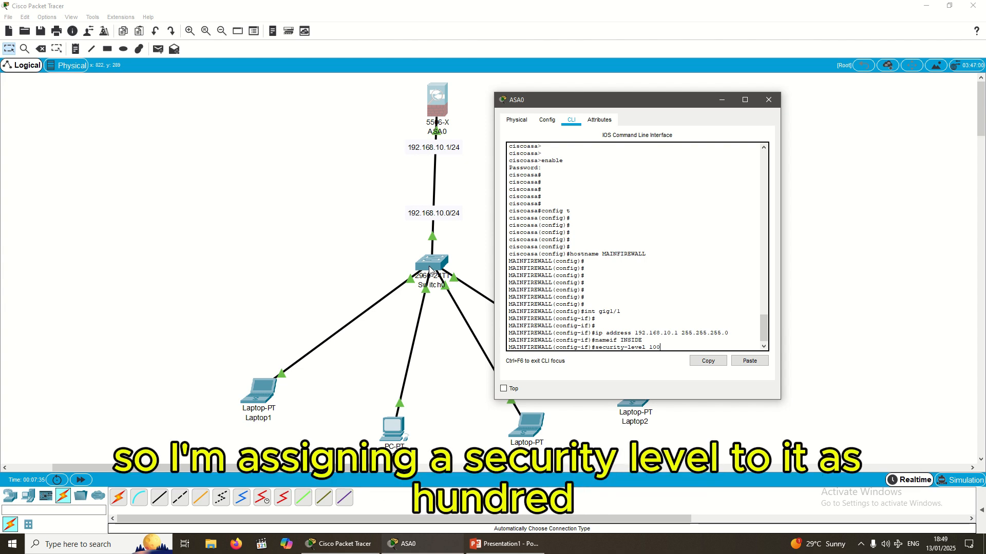
key(Return)
key(Return)
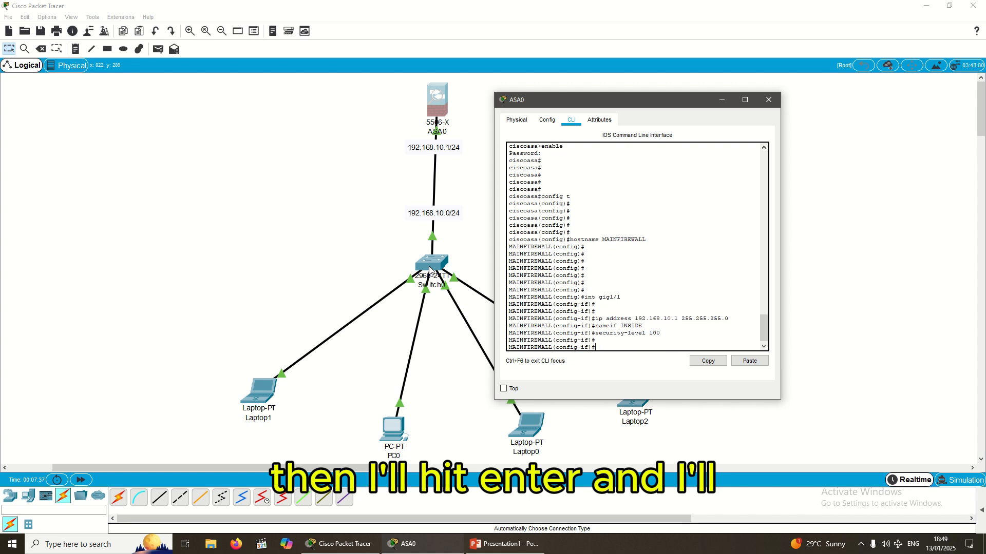
Exit interface configuration and return to the firewall's global configuration prompt.
text(exit)
key(Return)
key(Return)
key(Return)
key(Return)
key(Return)
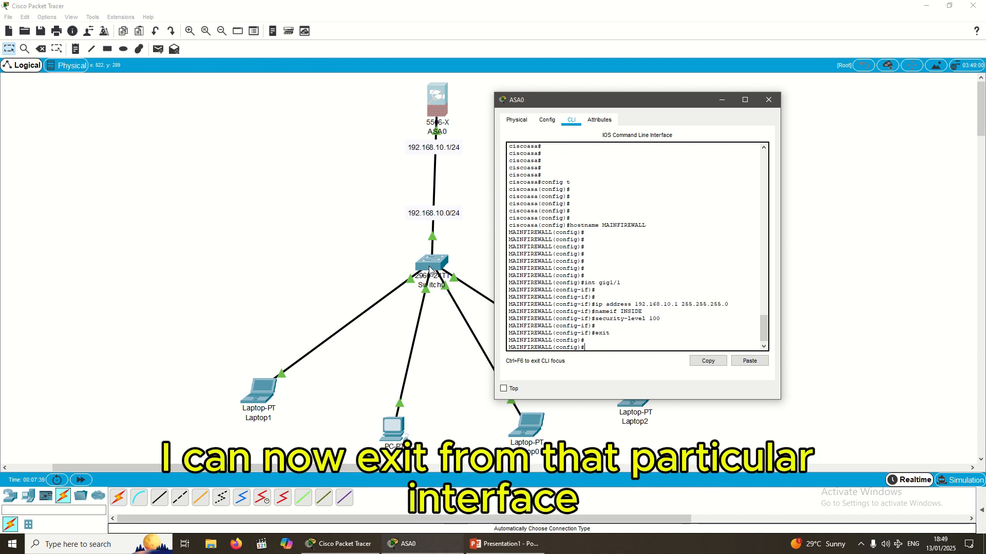
key(Return)
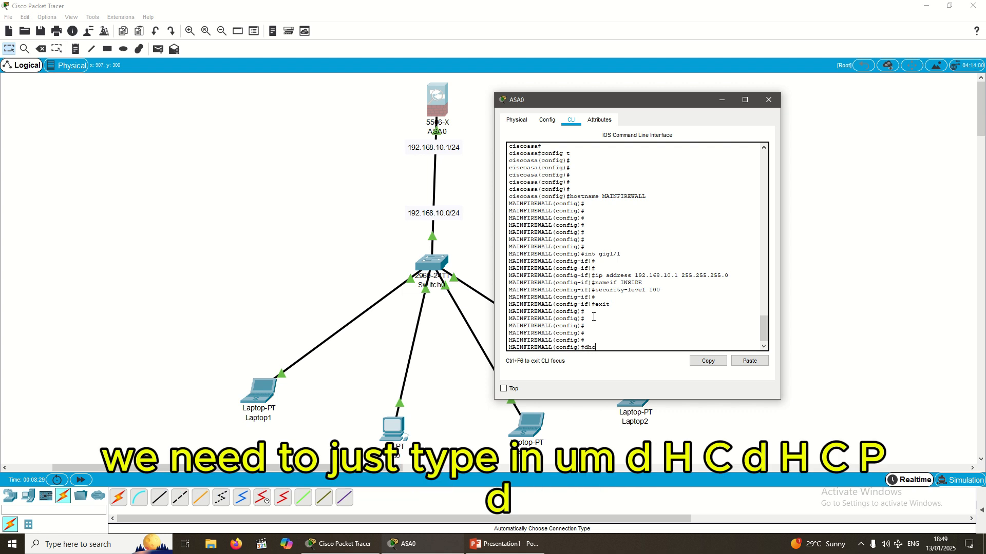
Define the DHCP address pool 192.168.10.10-192.168.10.50 on the INSIDE interface with the dhcpd address command.
text(add)
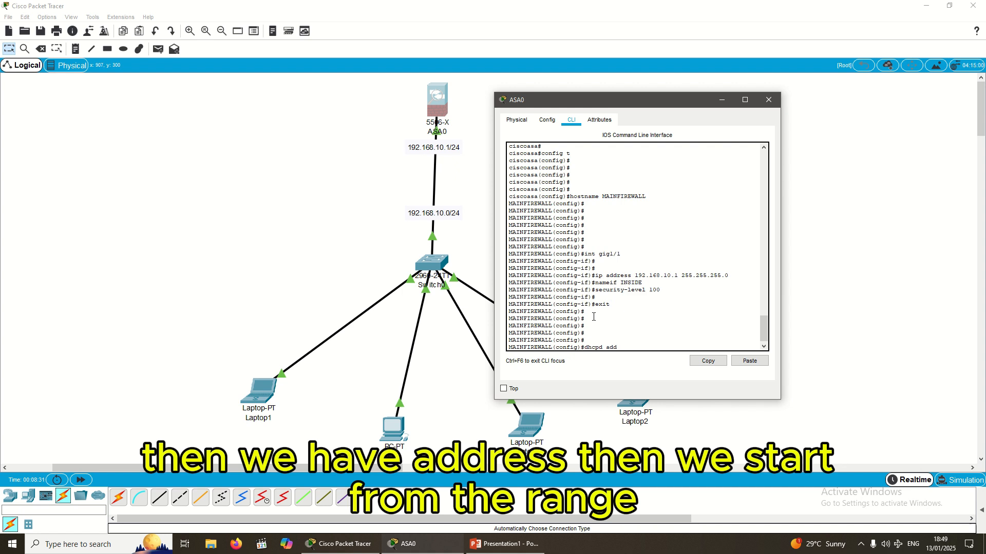
text(ress)
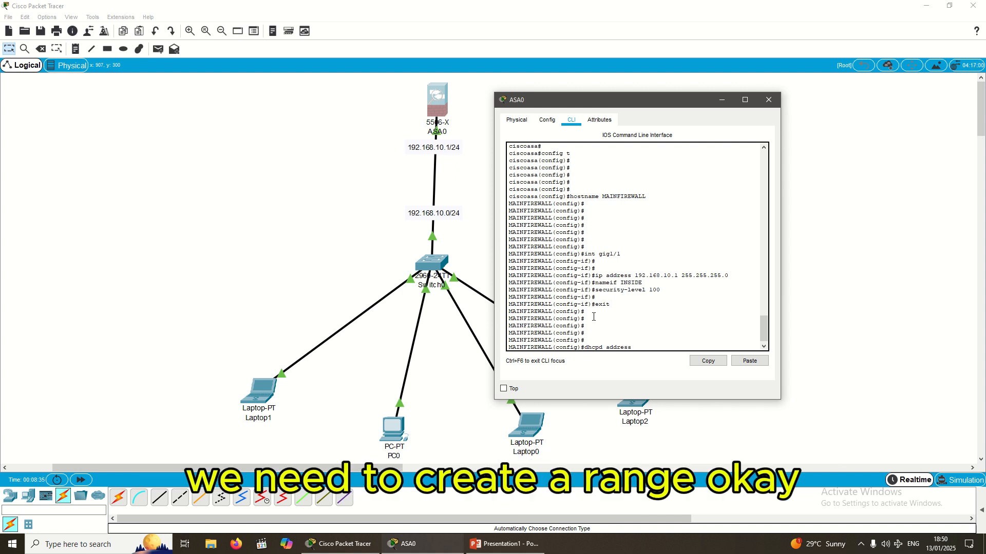
text( 192)
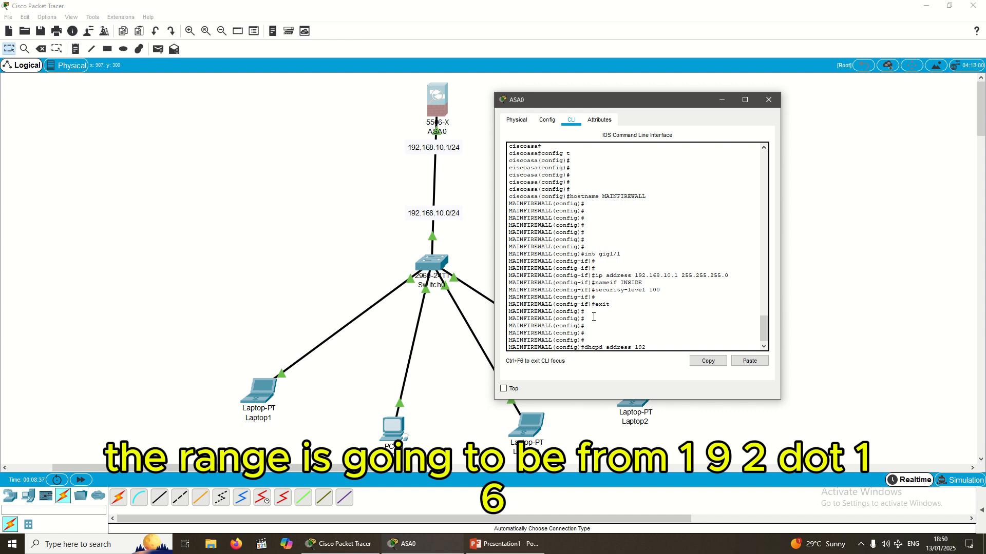
text(.168)
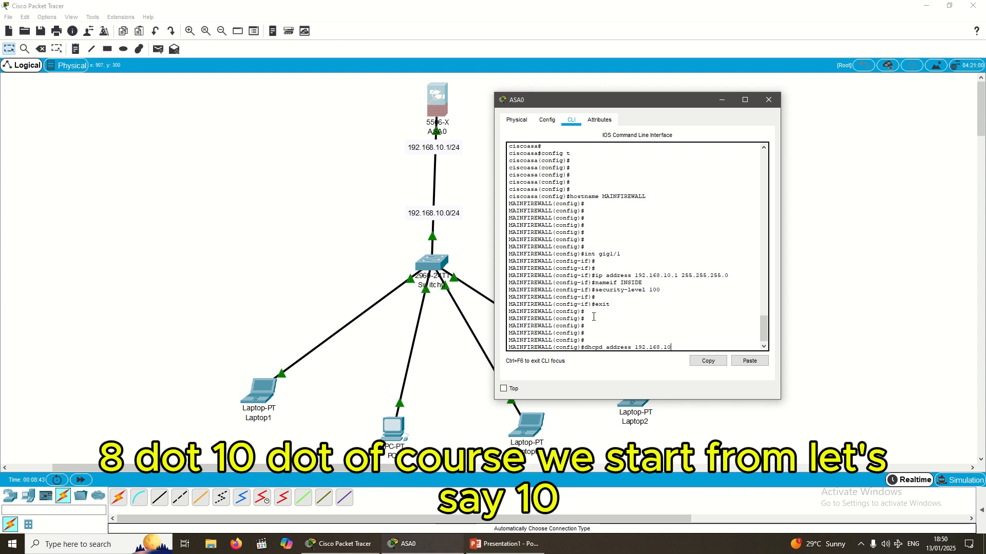
text(.1)
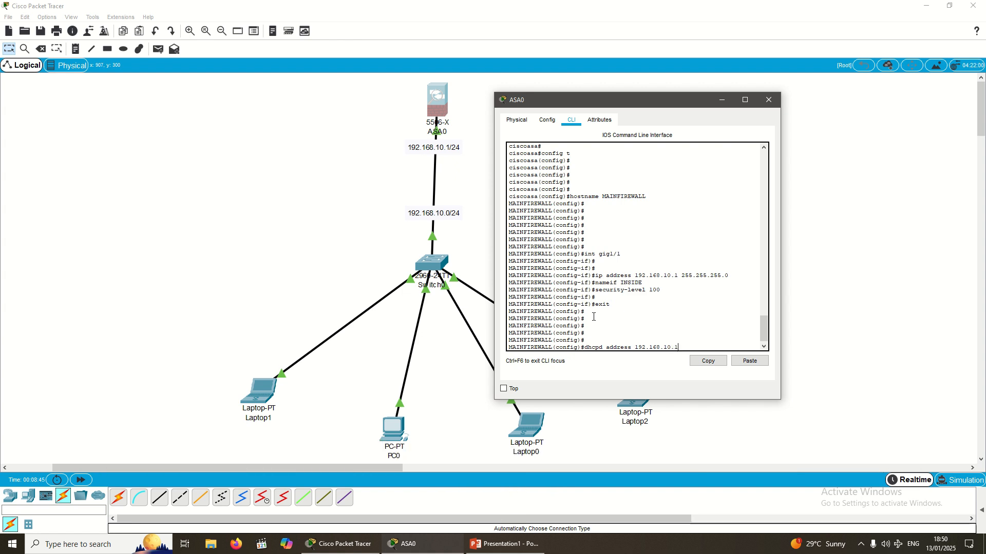
text(0)
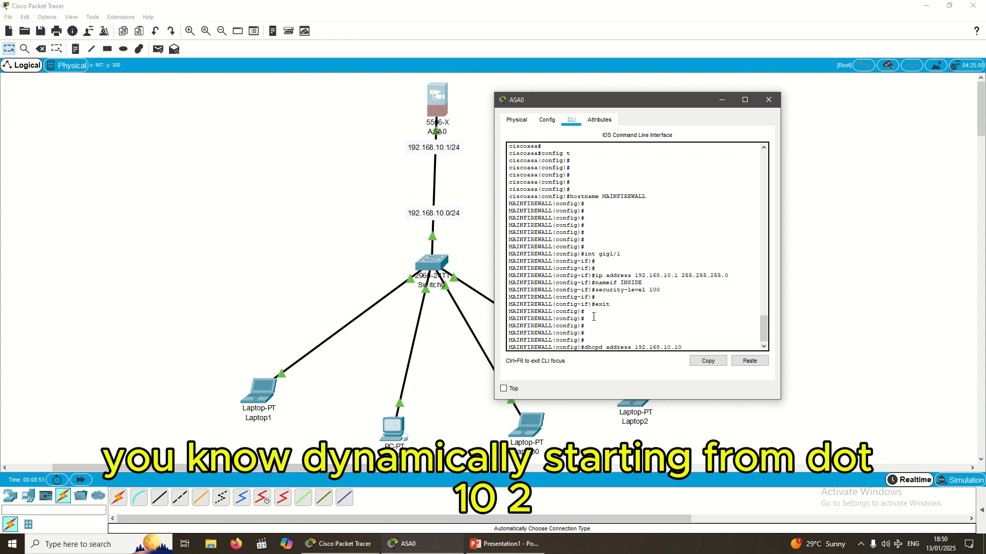
text(-)
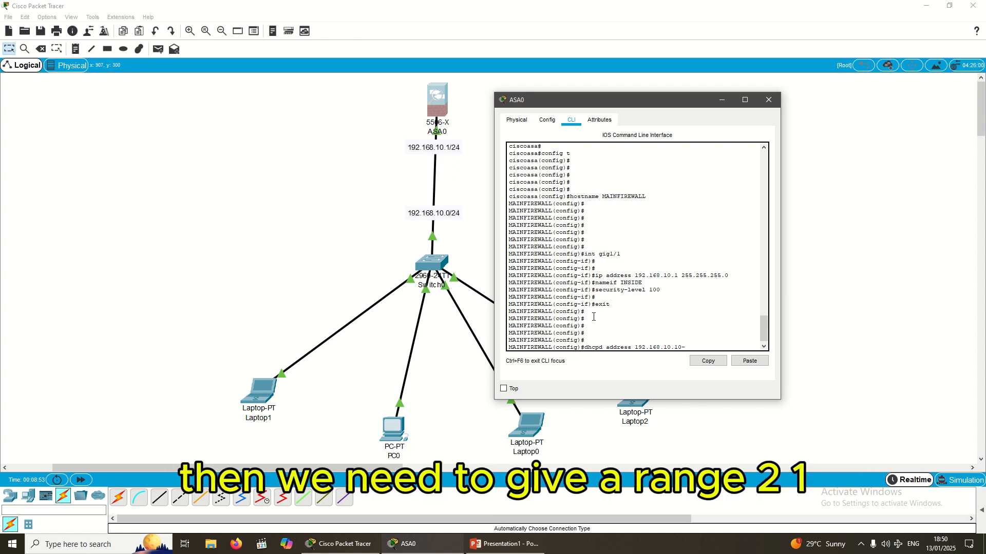
text(192)
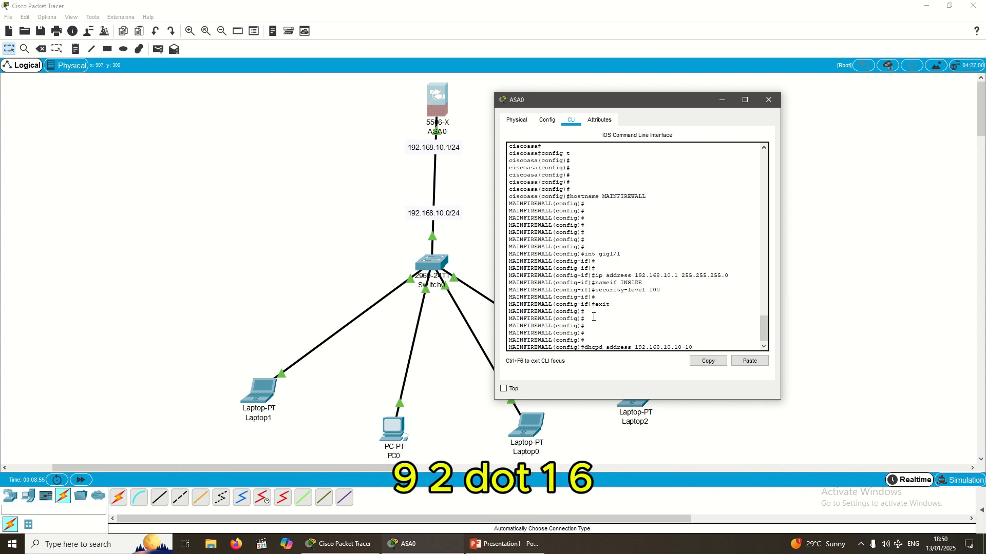
text(.168.10.)
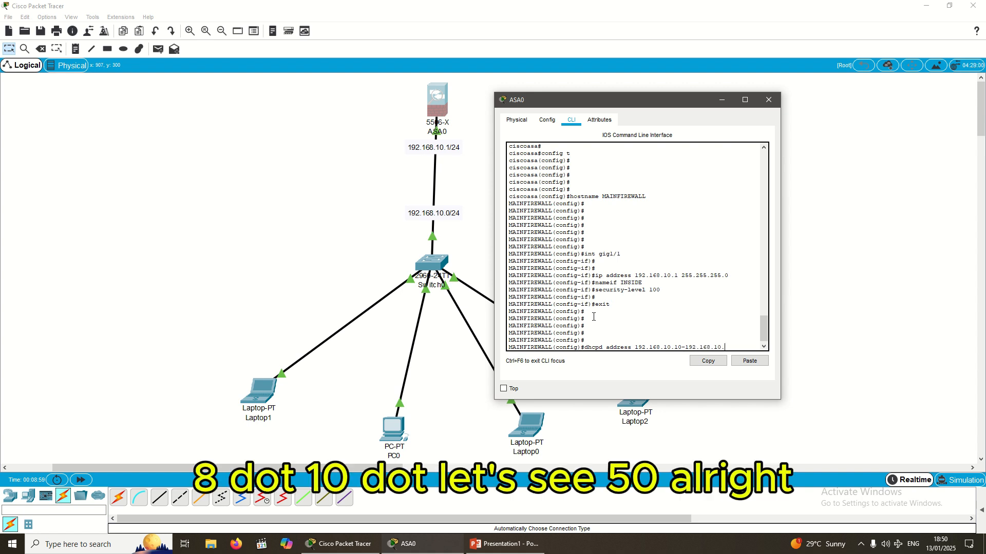
text(50)
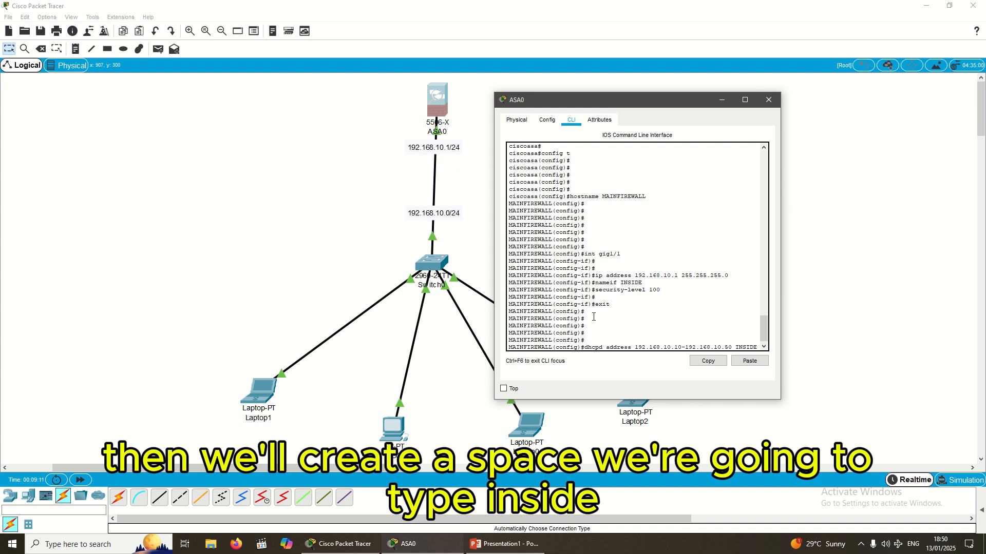
text(INSIDE)
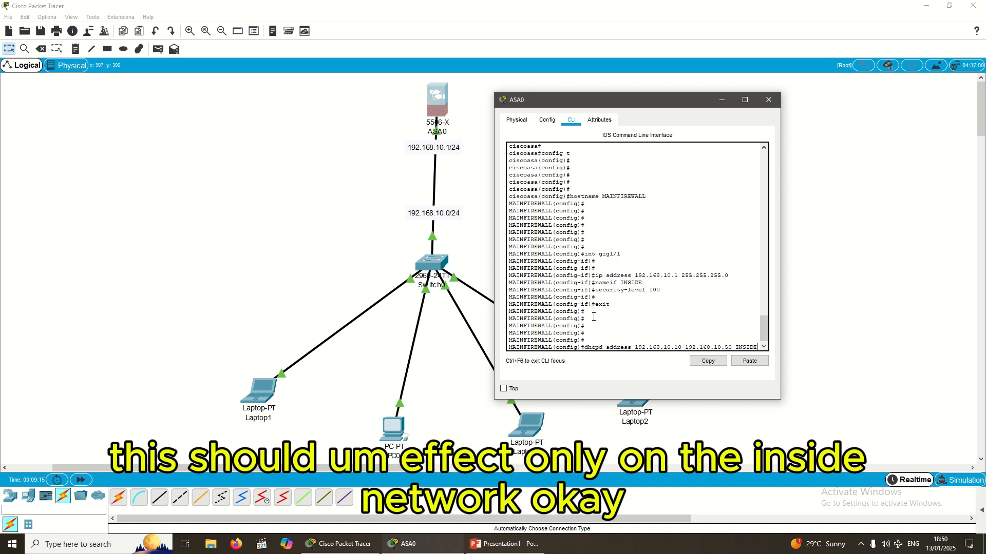
key(Return)
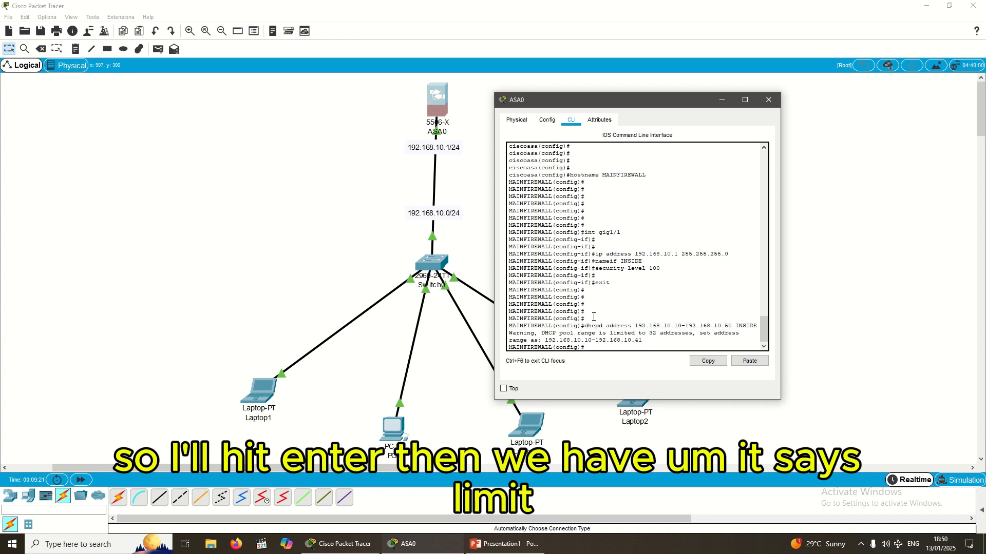
Reissue the dhcpd address command for INSIDE with the pool range reduced to 192.168.10.10-192.168.10.20.
key(Up)
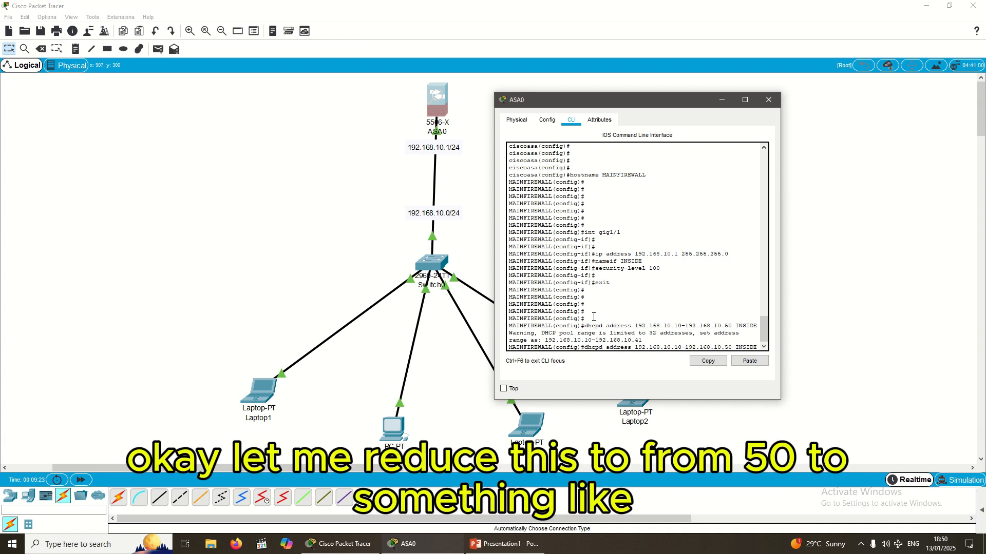
key(Left)
key(Left)
key(Left)
key(Left)
key(Left)
key(Left)
key(Left)
key(Left)
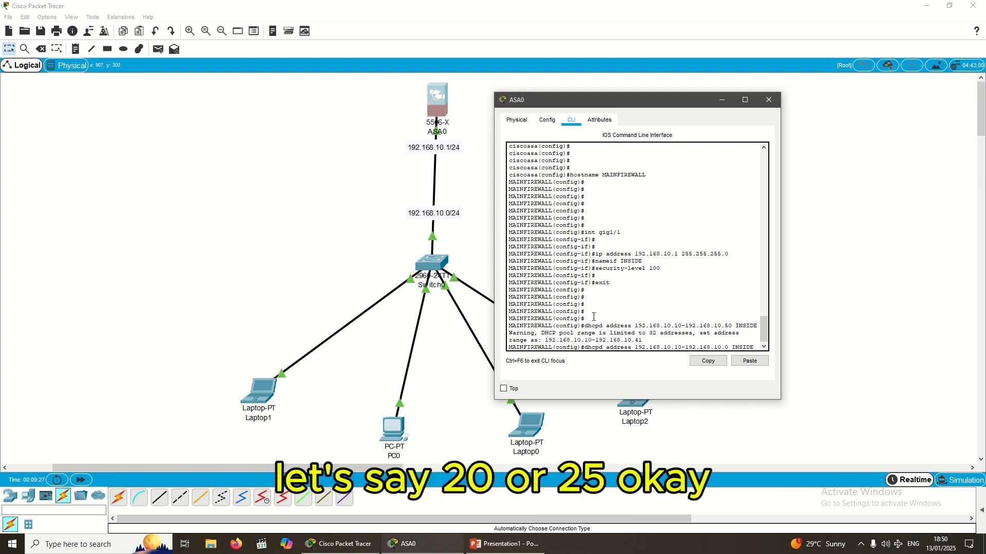
key(BackSpace)
text(3)
key(BackSpace)
text(2)
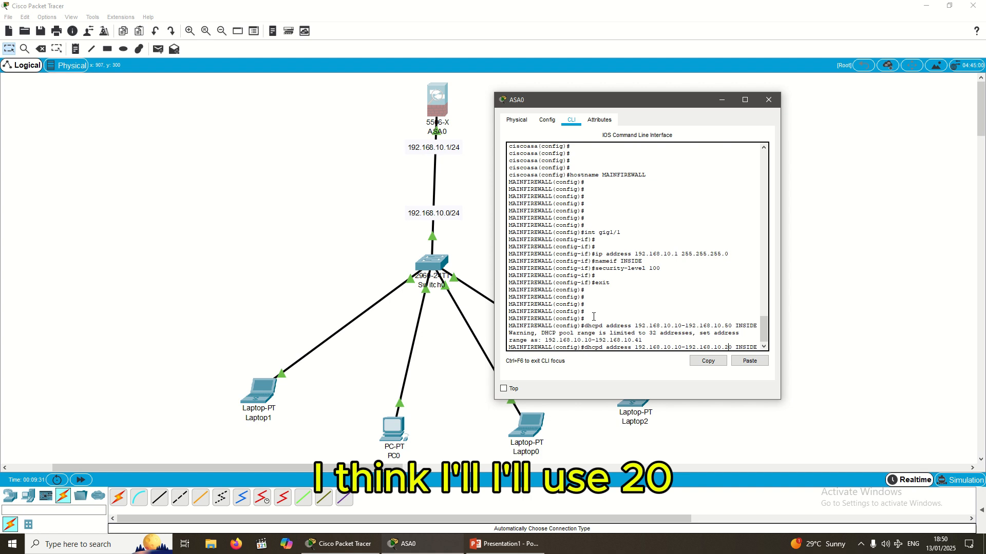
key(End)
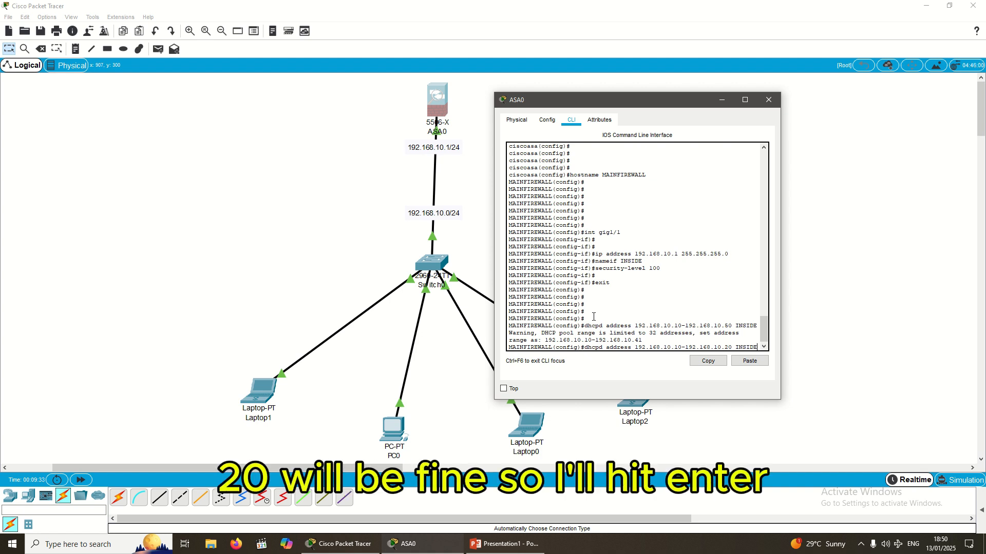
key(Return)
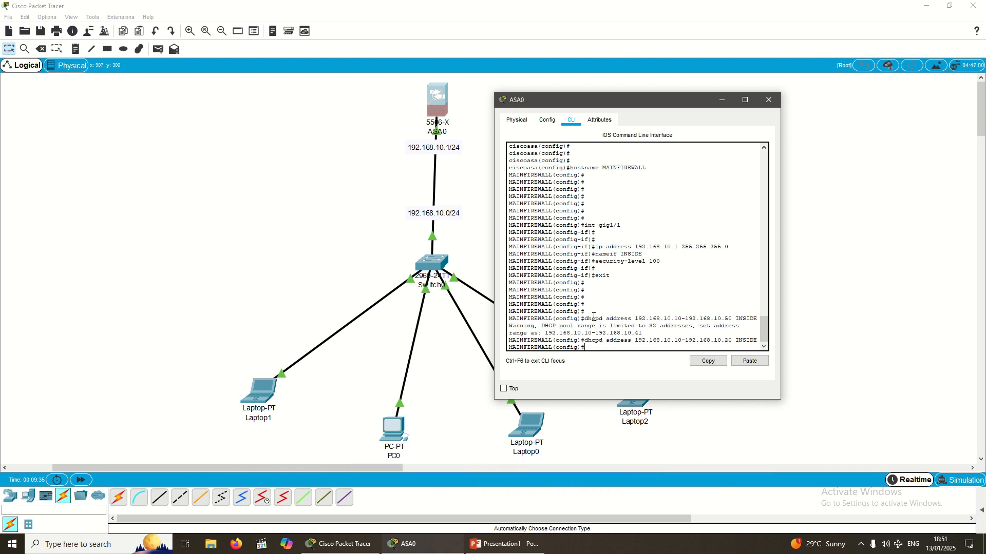
key(Return)
key(Return)
key(Return)
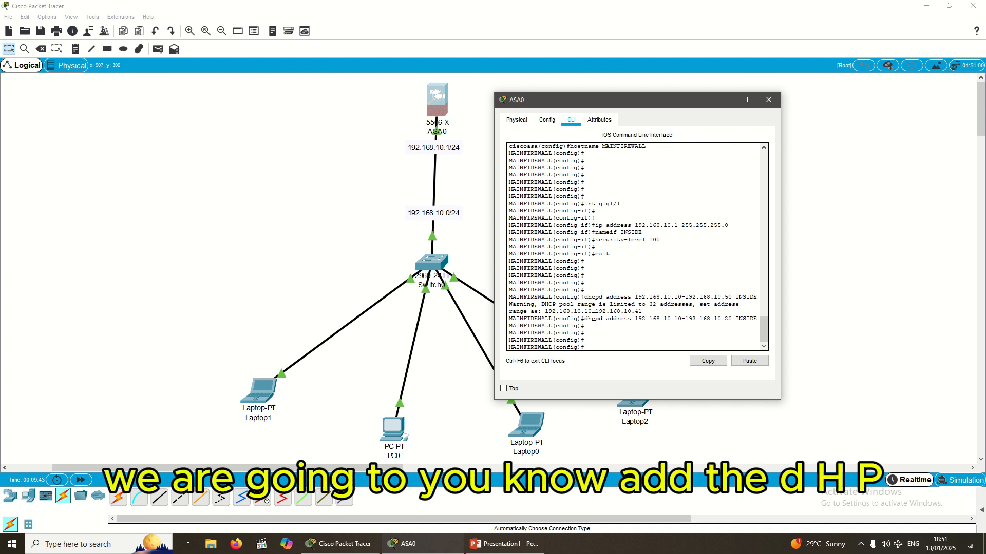
Set 192.168.10.1 as the DNS server for DHCP clients with the command dhcp dns 192.168.10.1.
text(D)
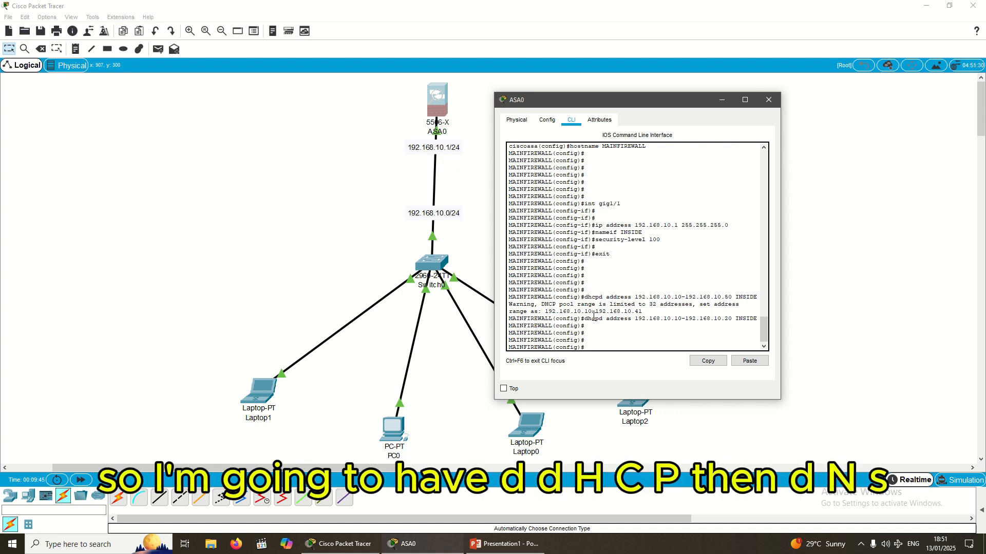
text(hcp dns)
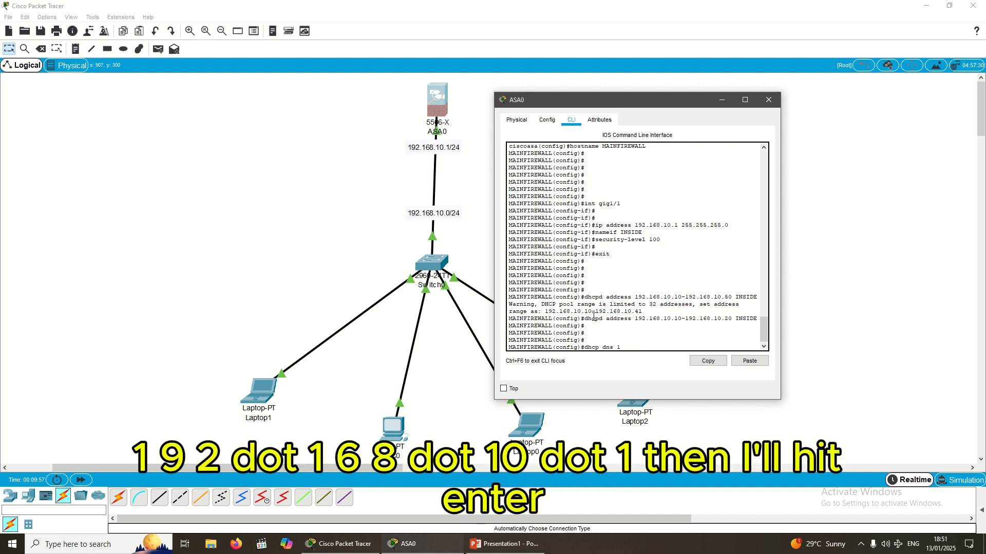
text(168.10.1)
key(Return)
key(Return)
key(Return)
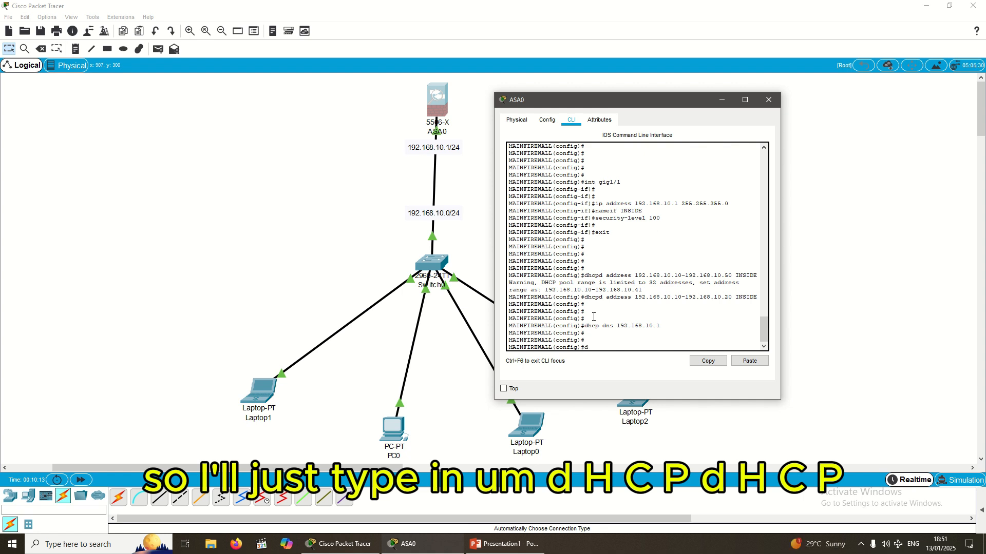
Enable the DHCP service on the INSIDE interface with the dhcpd enable command.
text(dhcpd)
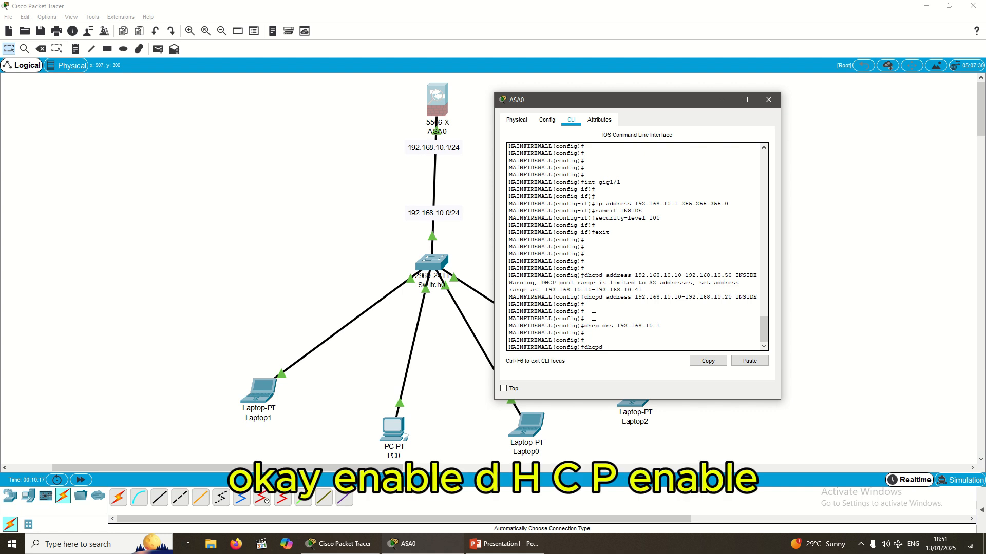
text( ena)
key(BackSpace)
text(nable )
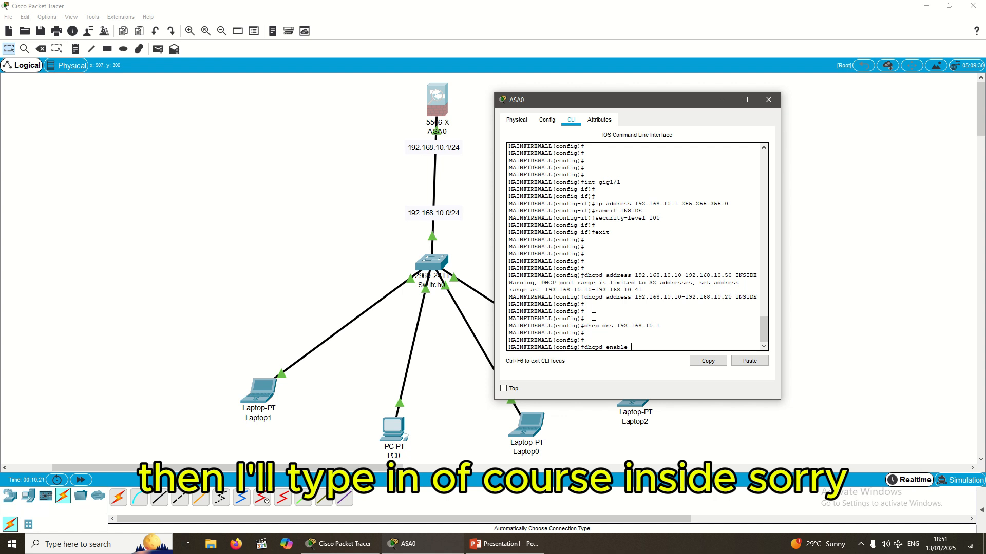
text(INSIDE)
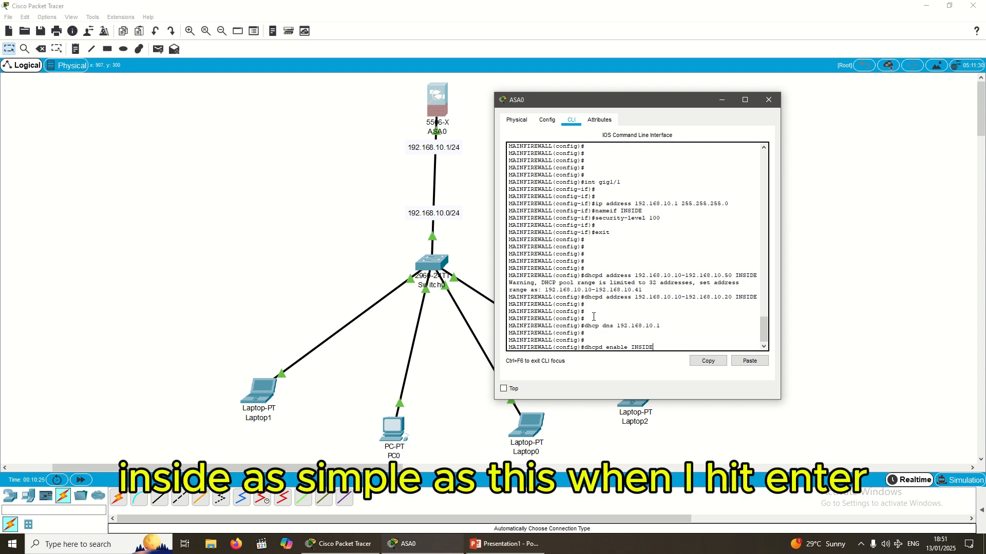
key(Return)
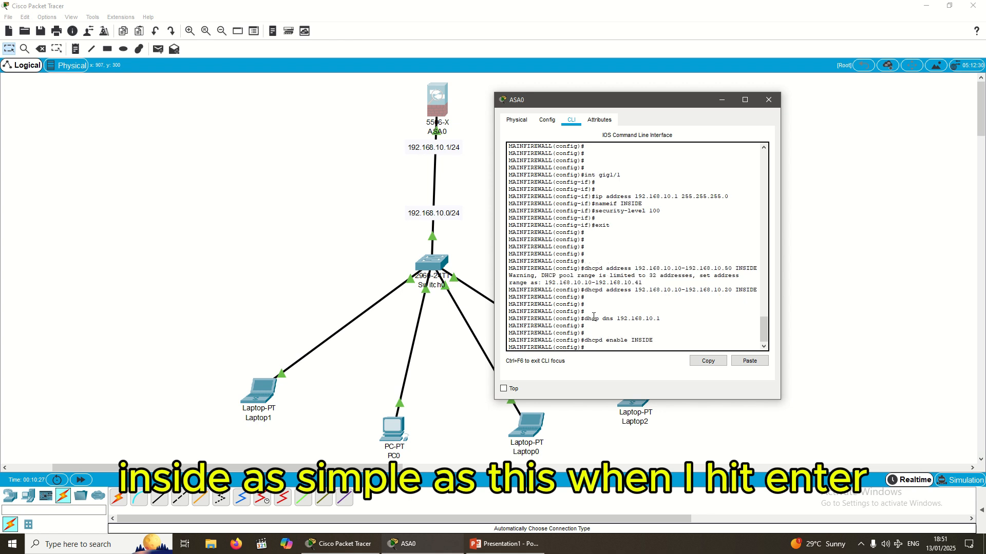
Exit global configuration mode and return to the firewall's privileged EXEC prompt.
text(EXIT)
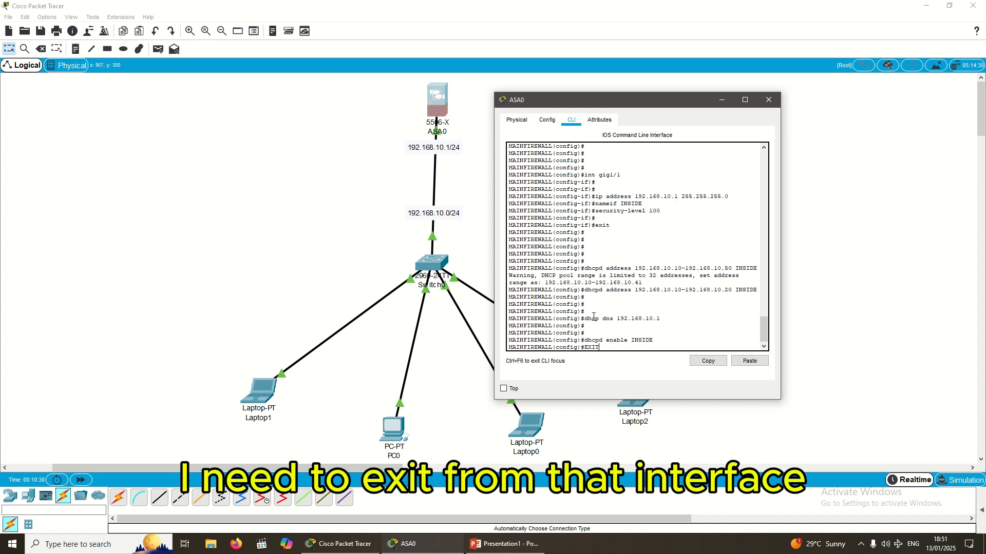
key(Return)
key(Return)
key(Return)
key(Return)
key(Return)
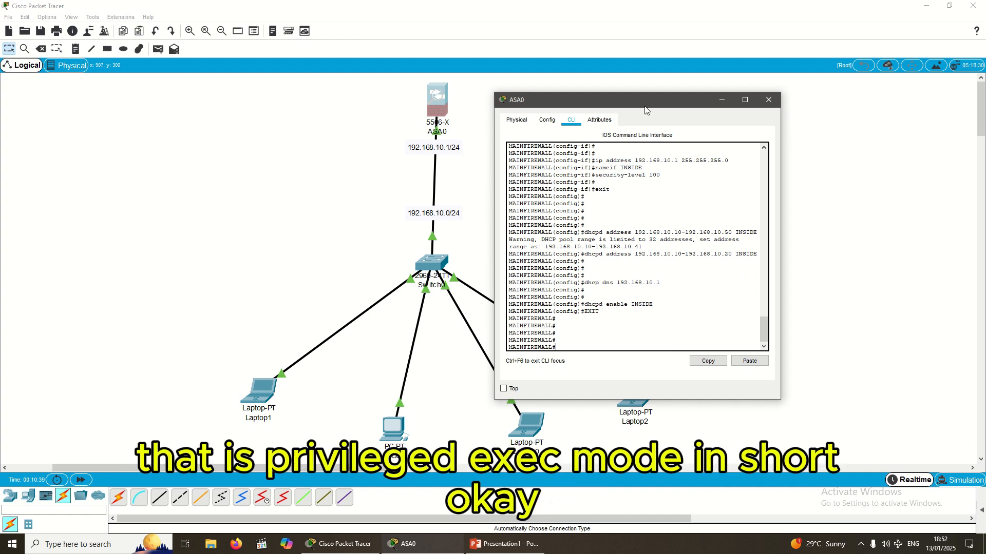
Move the ASA0 window clear of the topology and review the configuration commands entered in its CLI.
drag(640, 109, 799, 105)
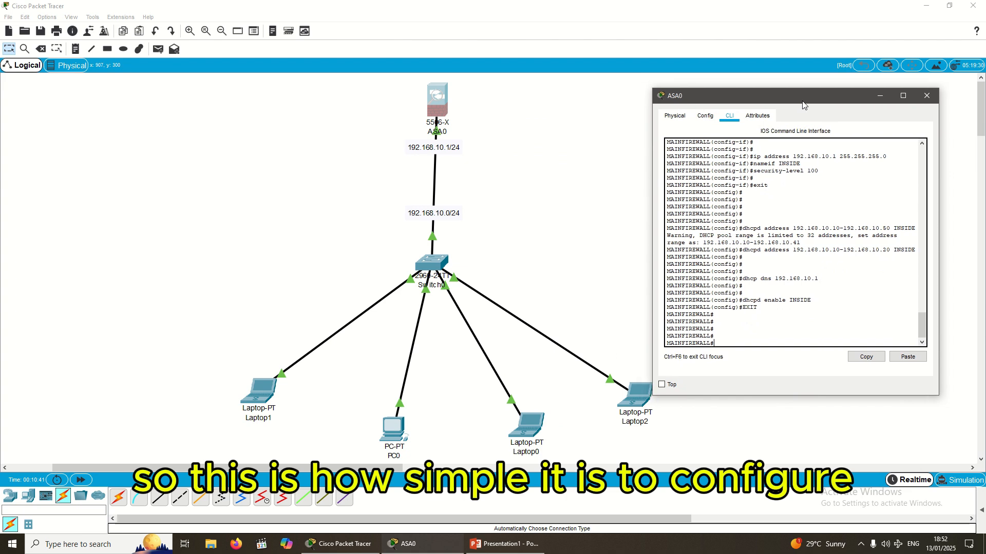
scroll(780, 255, up, 10)
scroll(779, 254, up, 10)
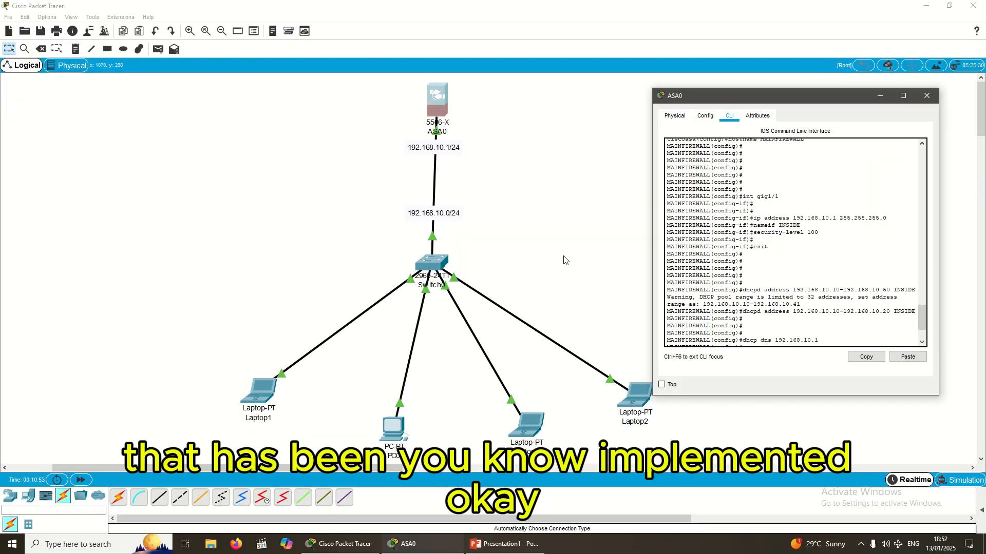
Open Laptop1's IP Configuration clear of the topology and switch its IPv4 addressing from static to DHCP.
click(517, 237)
click(259, 397)
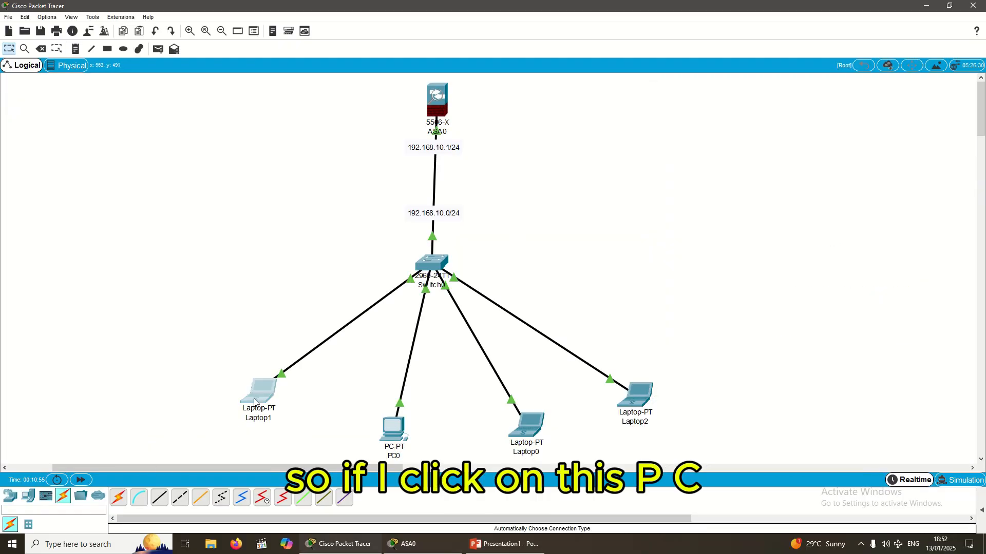
drag(501, 123, 805, 108)
click(737, 121)
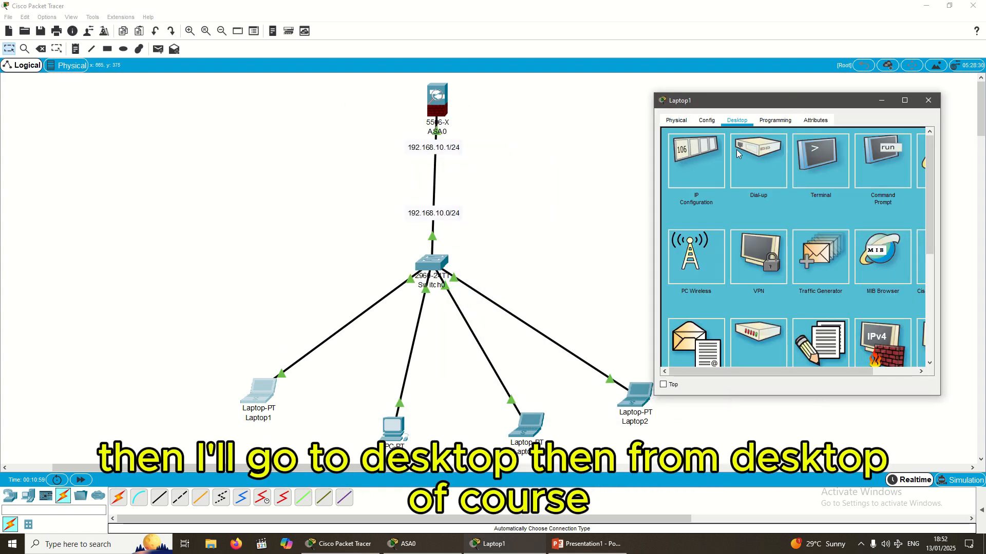
click(701, 171)
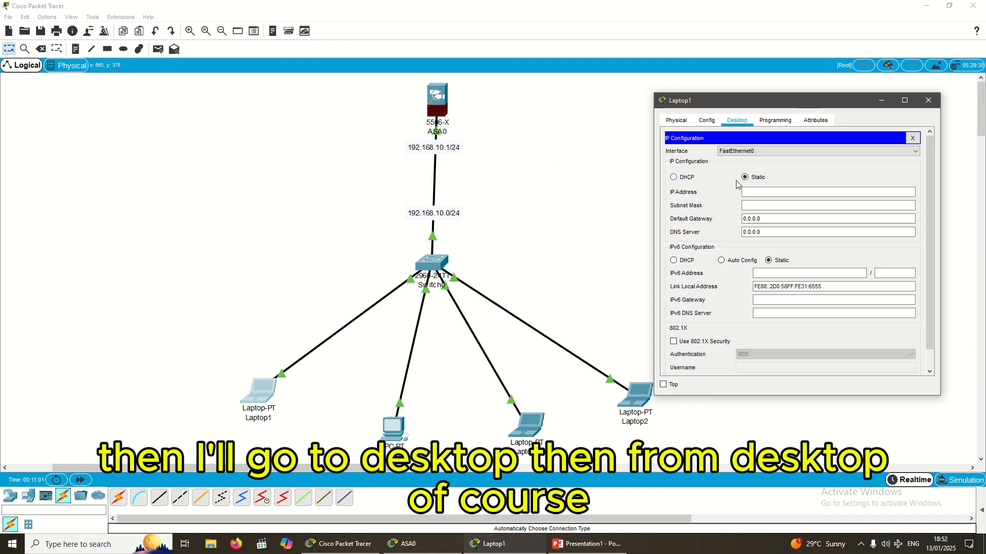
click(756, 191)
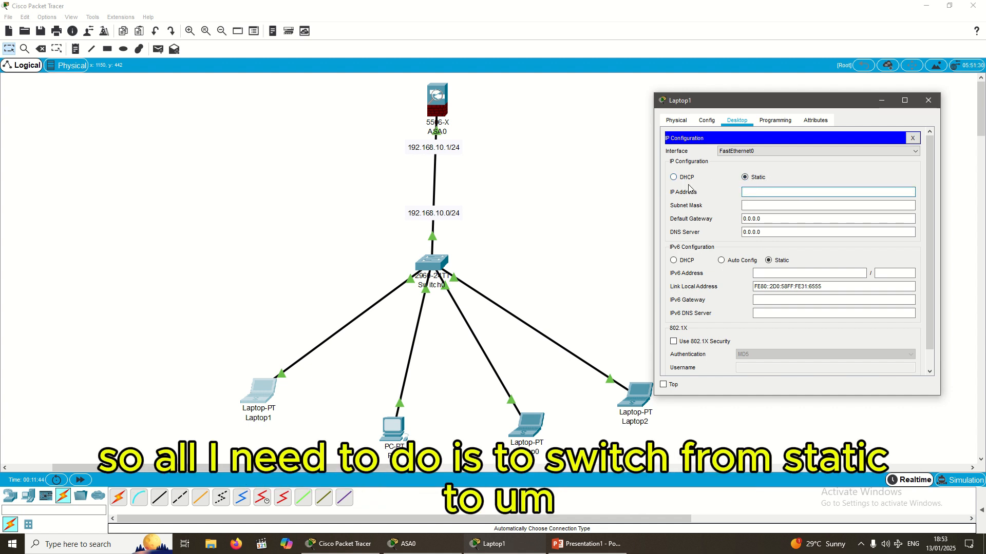
click(674, 177)
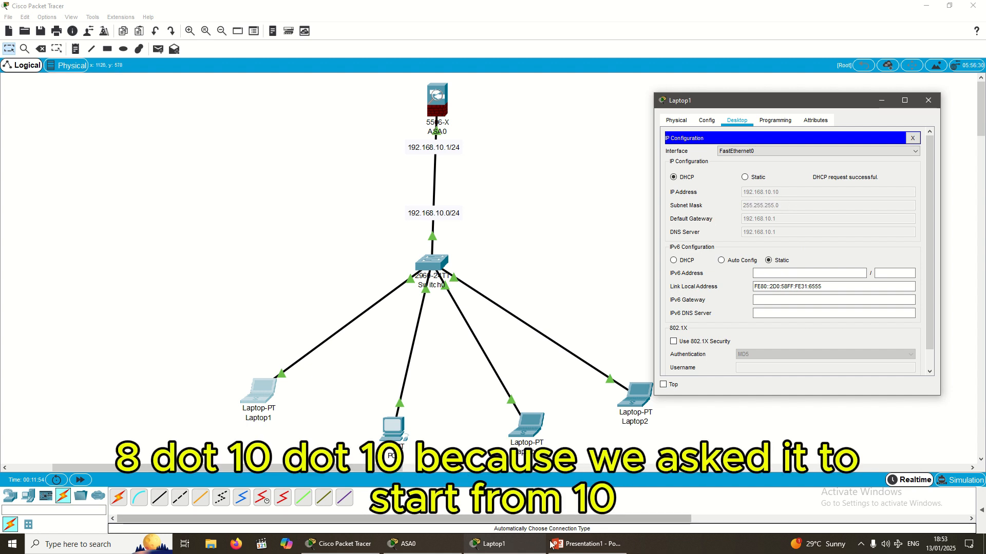
Place the ASA0 CLI beside Laptop1's IP Configuration and compare the firewall's DHCP pool commands with the laptop's assigned settings.
click(424, 544)
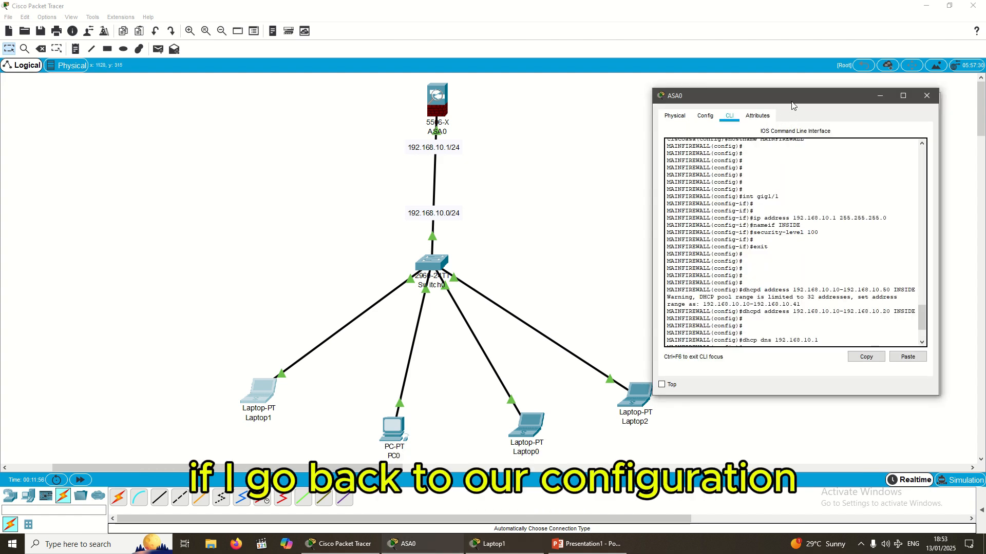
drag(792, 106, 229, 129)
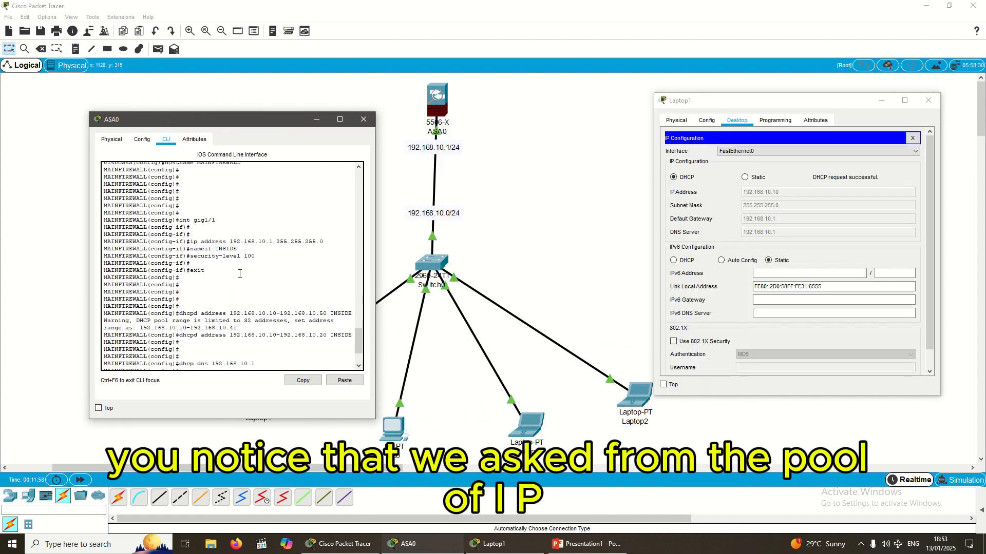
scroll(240, 274, up, 2)
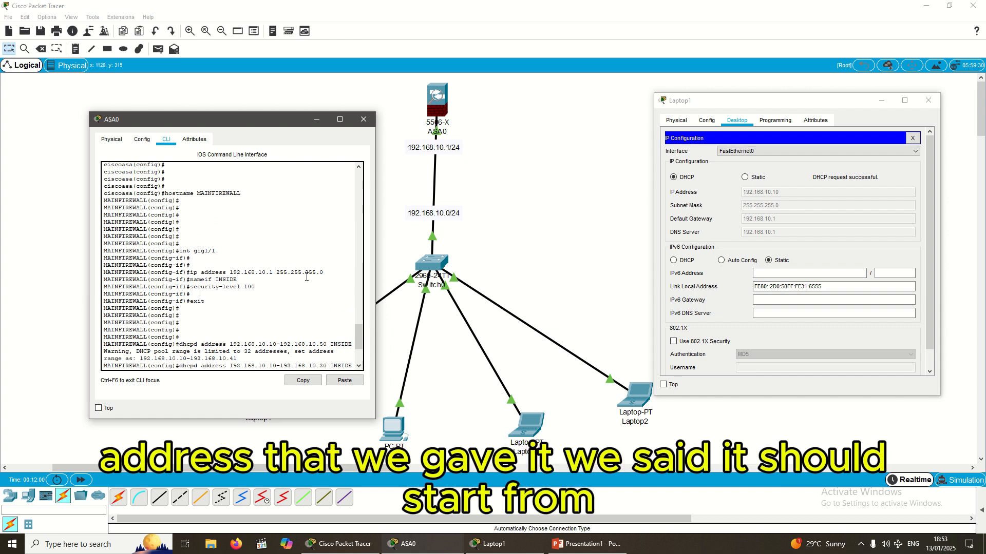
scroll(270, 330, down, 3)
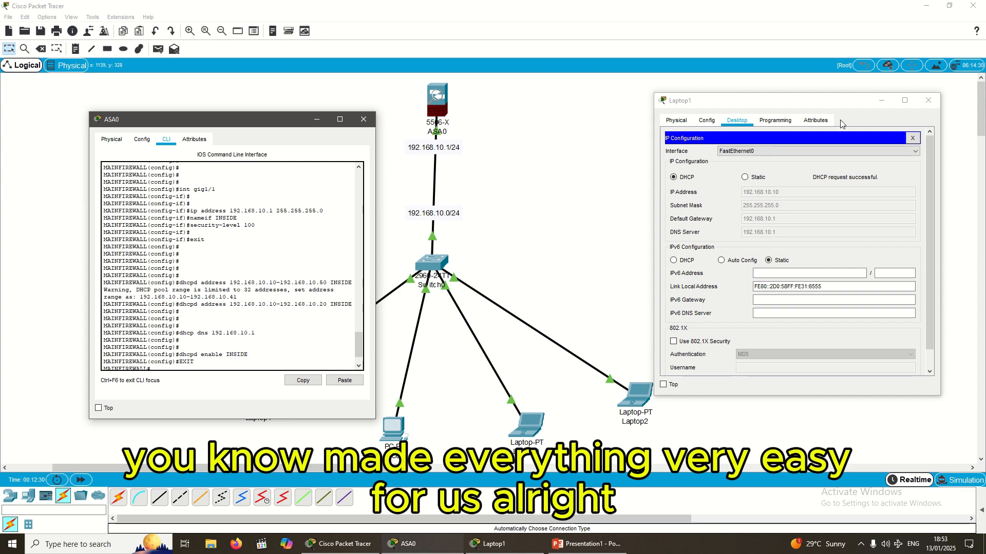
Close Laptop1's window and minimize the ASA0 window to uncover the topology.
click(926, 103)
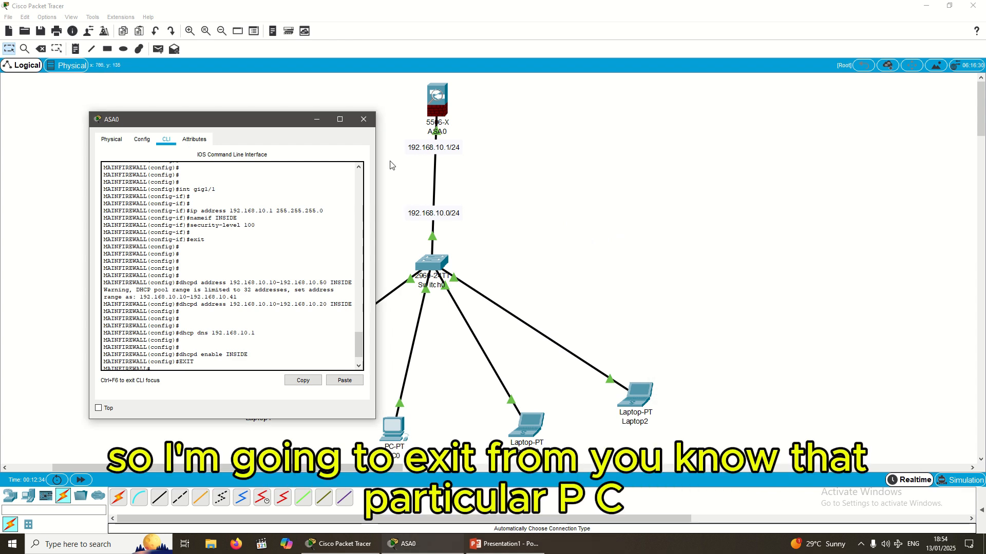
drag(237, 124, 867, 113)
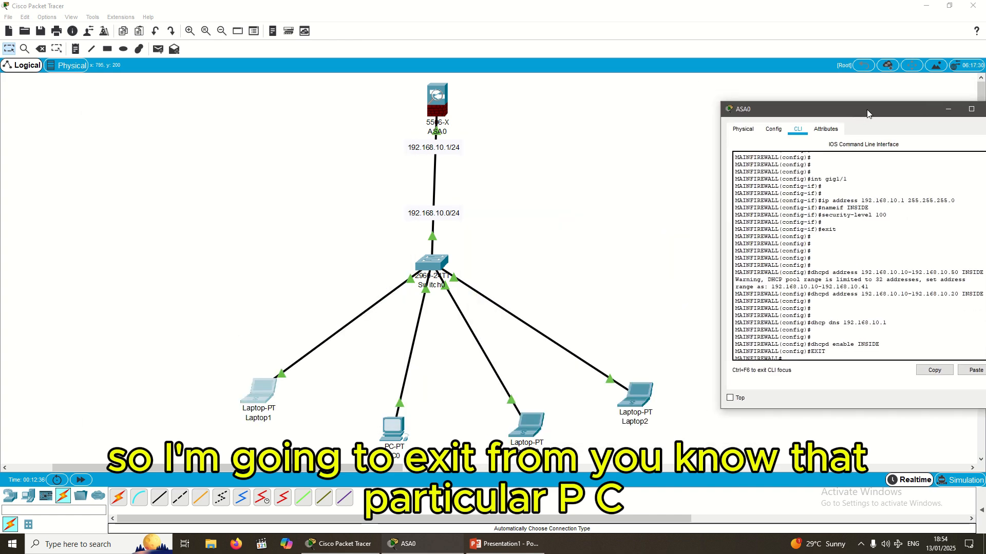
click(948, 109)
Open PC0's IP Configuration clear of the topology and switch its IPv4 addressing from static to DHCP.
click(390, 431)
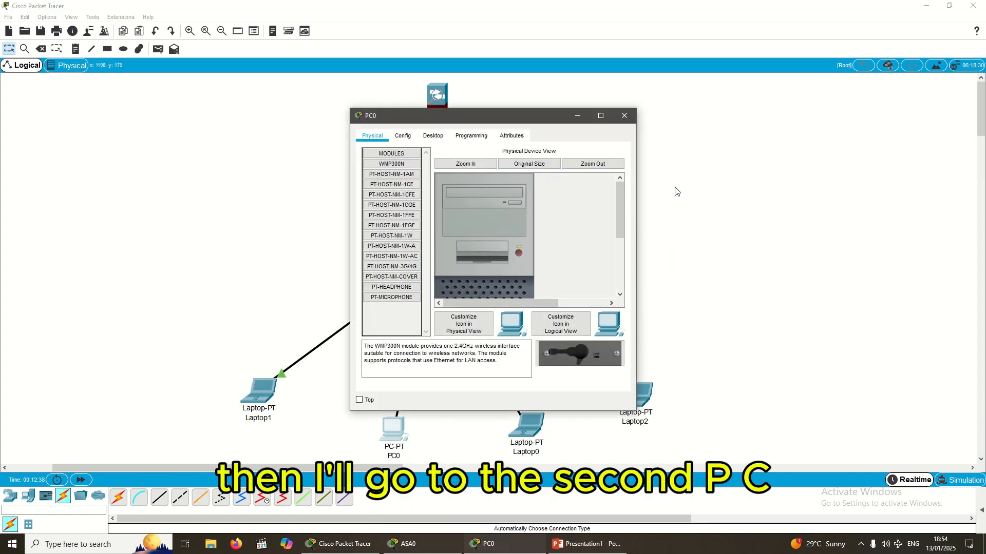
drag(504, 116, 755, 104)
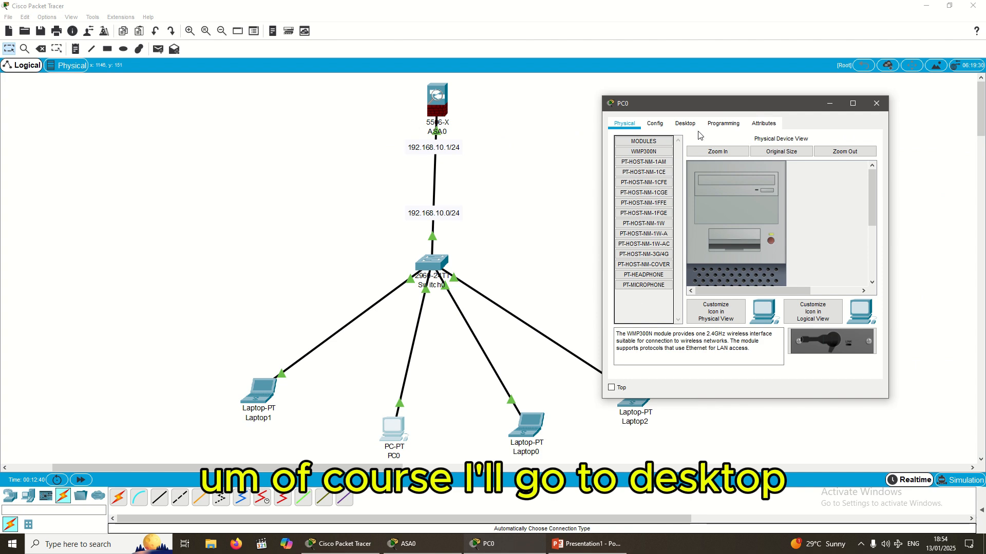
click(686, 124)
click(639, 172)
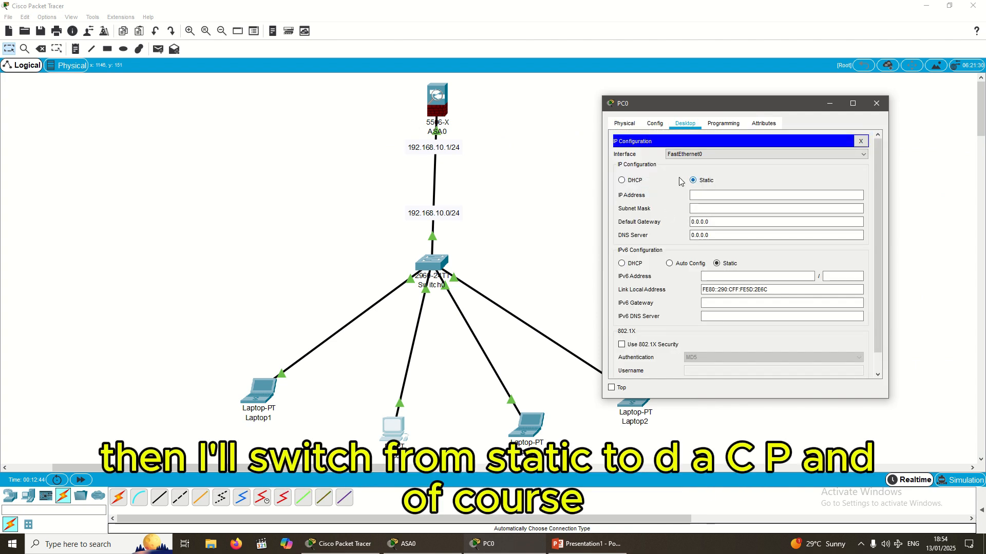
click(632, 182)
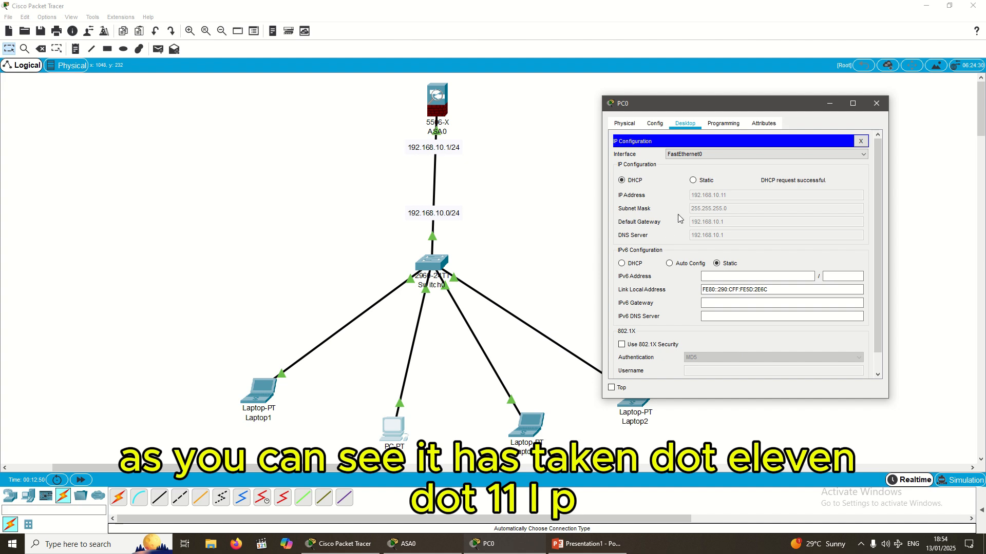
Open Laptop0's IP Configuration, switch its IPv4 addressing from static to DHCP, and keep its window clear of the topology.
click(415, 416)
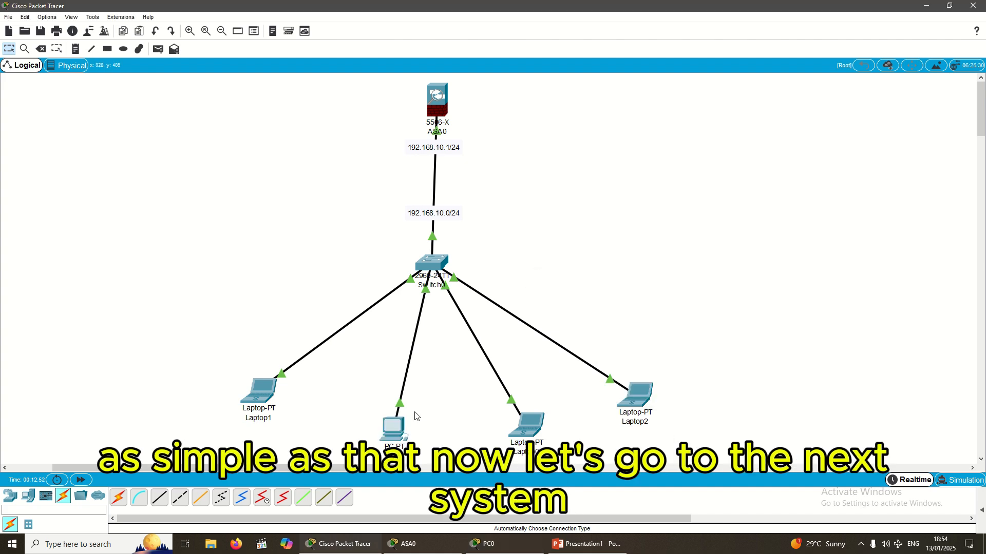
double_click(524, 429)
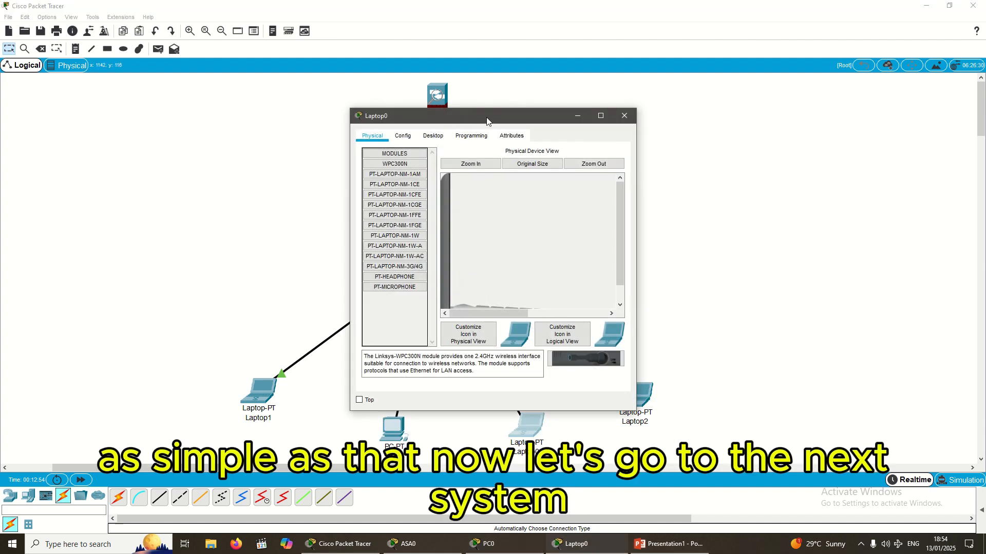
drag(489, 120, 768, 120)
click(683, 134)
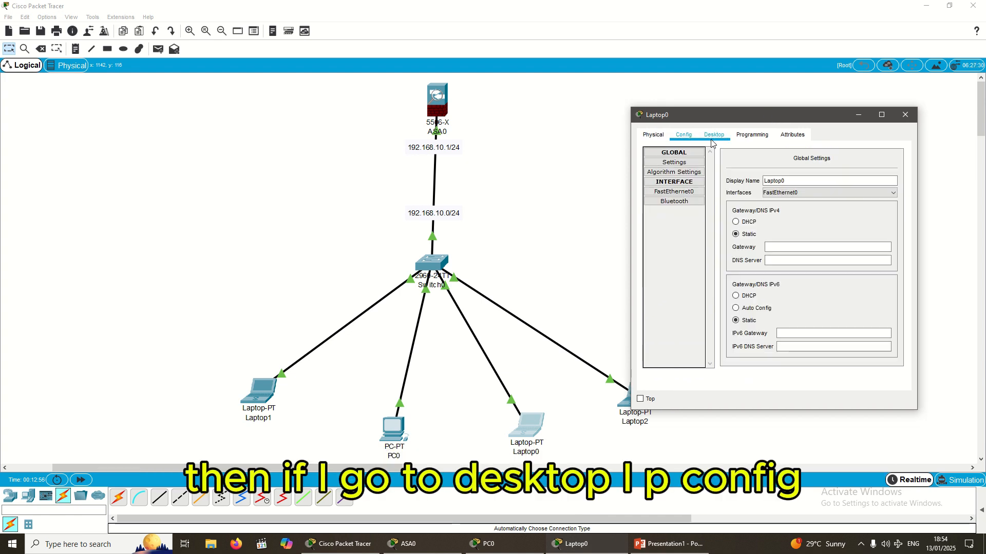
click(713, 134)
click(670, 177)
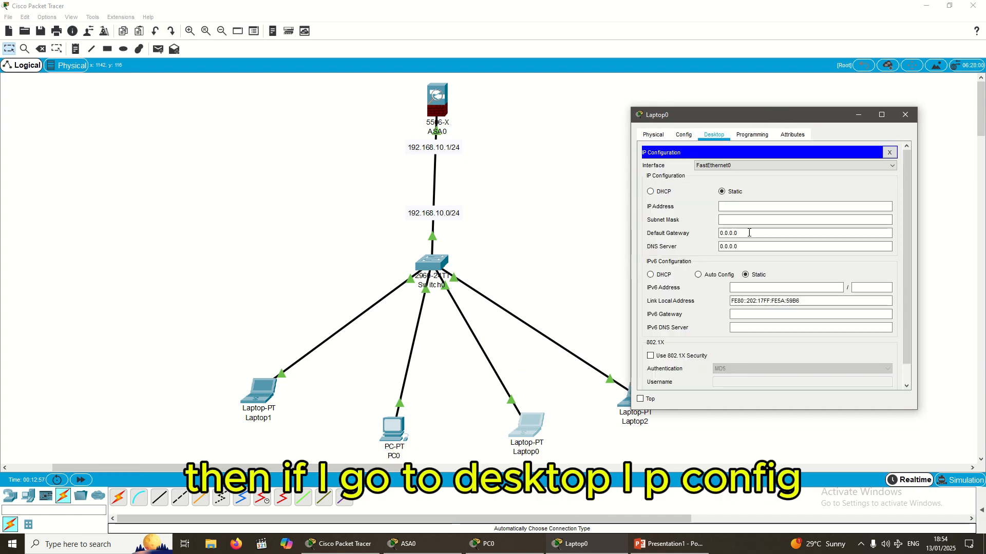
click(650, 191)
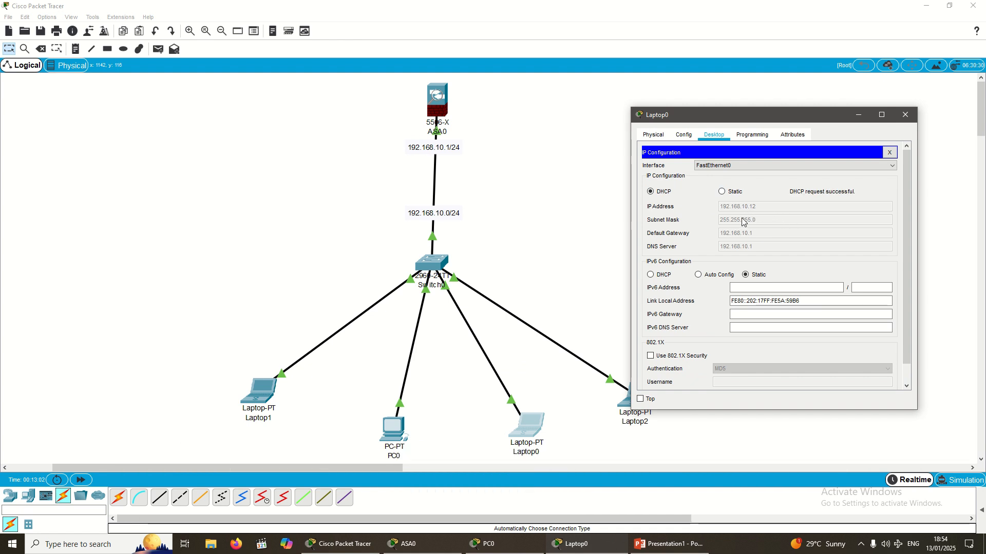
drag(739, 121, 798, 120)
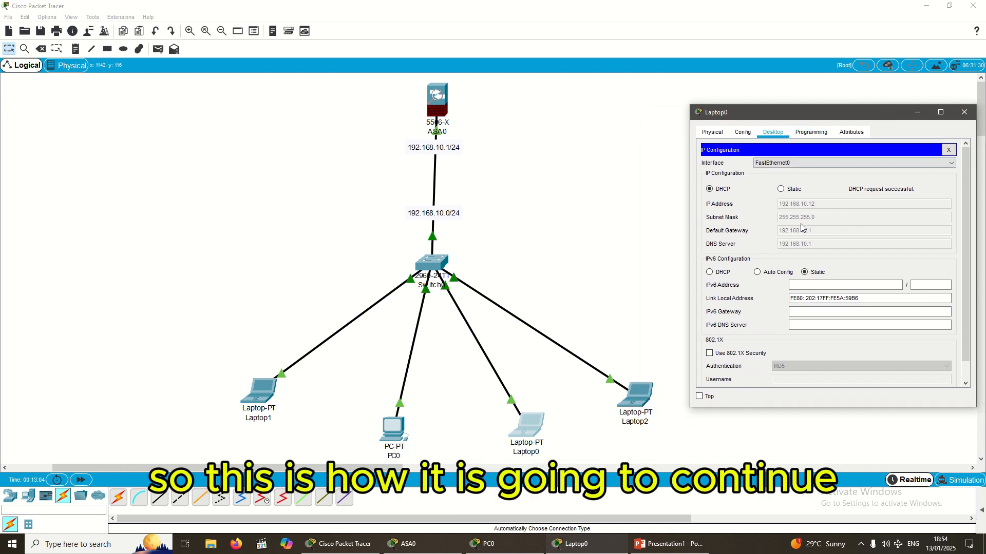
click(793, 311)
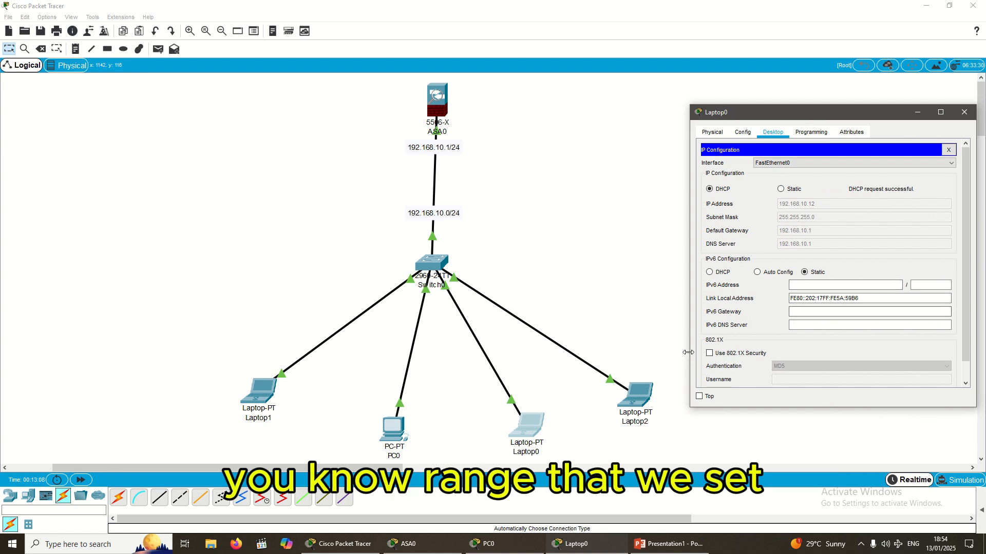
Open Laptop2's IP Configuration, switch its IPv4 addressing from static to DHCP, and keep its window clear of the topology.
click(637, 396)
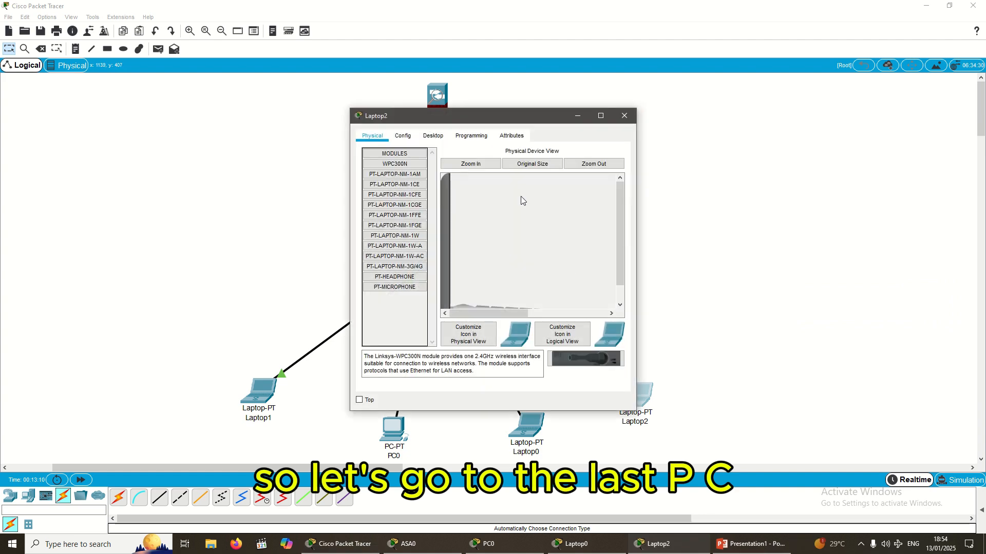
drag(511, 119, 741, 110)
click(683, 115)
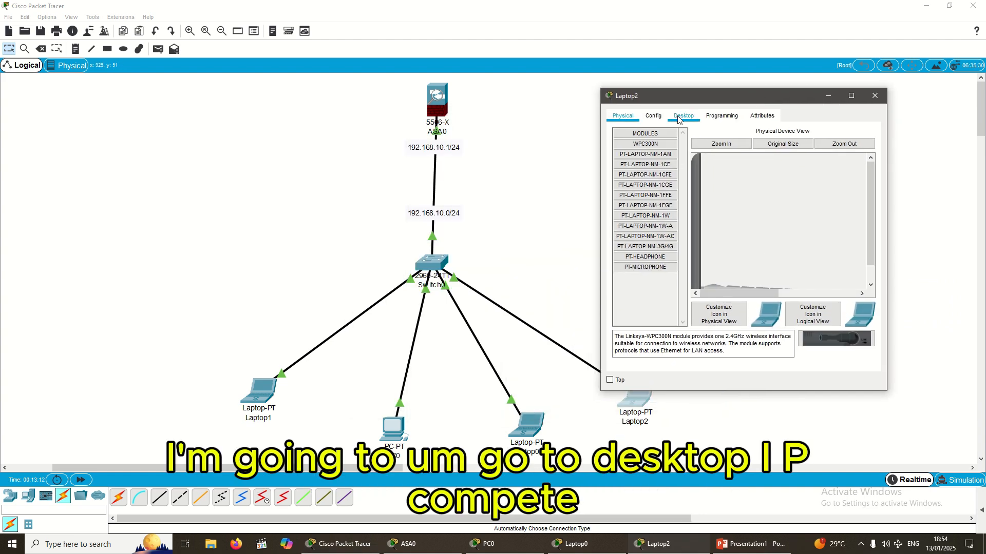
click(636, 158)
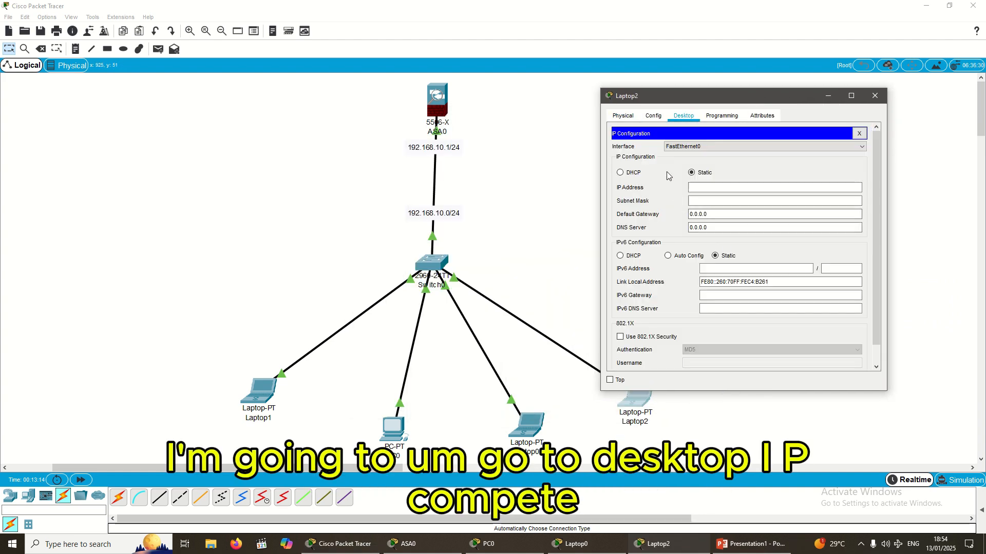
click(634, 174)
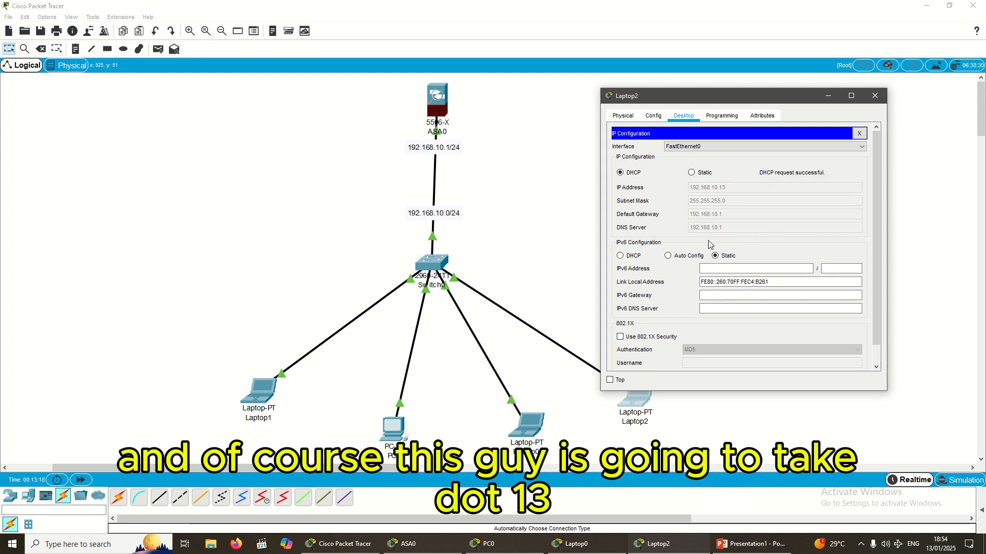
drag(701, 102, 788, 114)
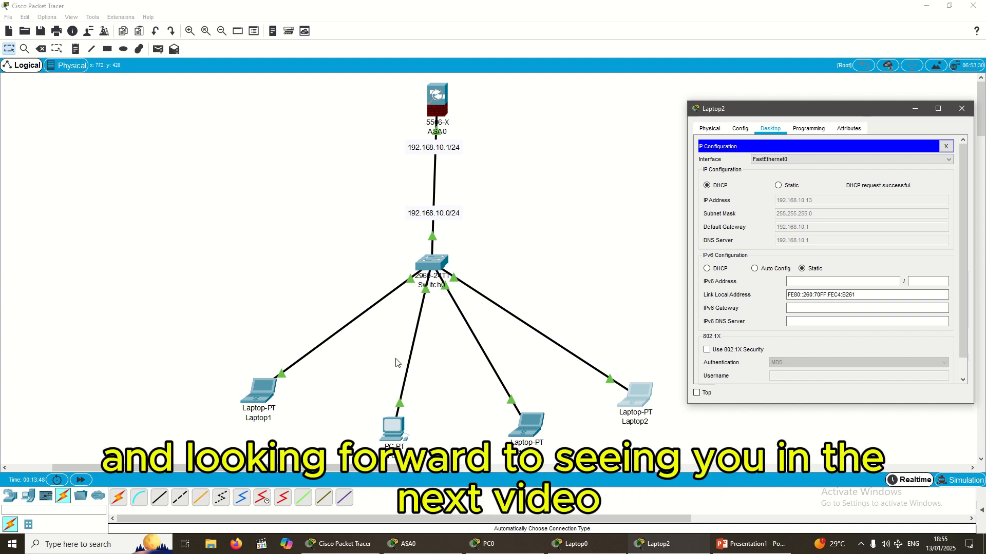
mouse_move(475, 33)
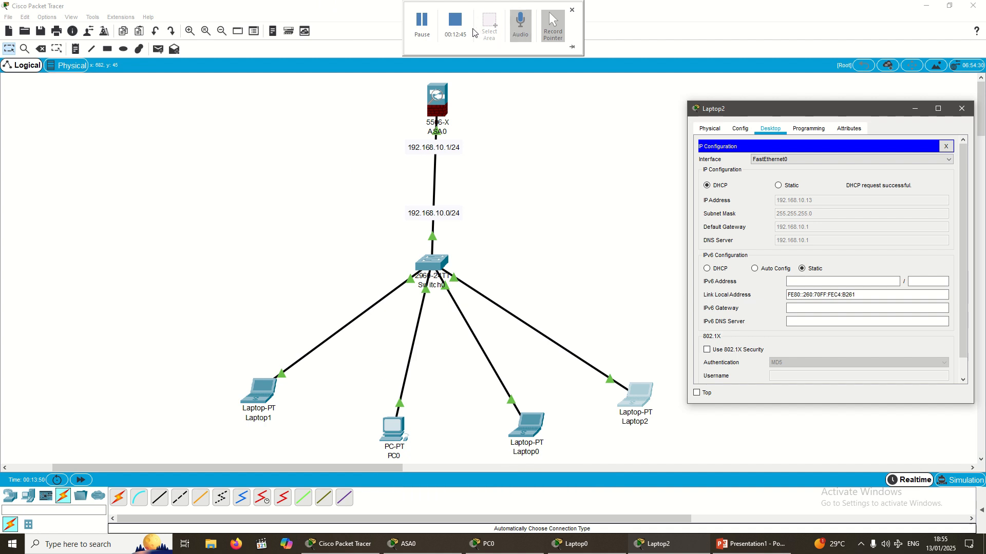